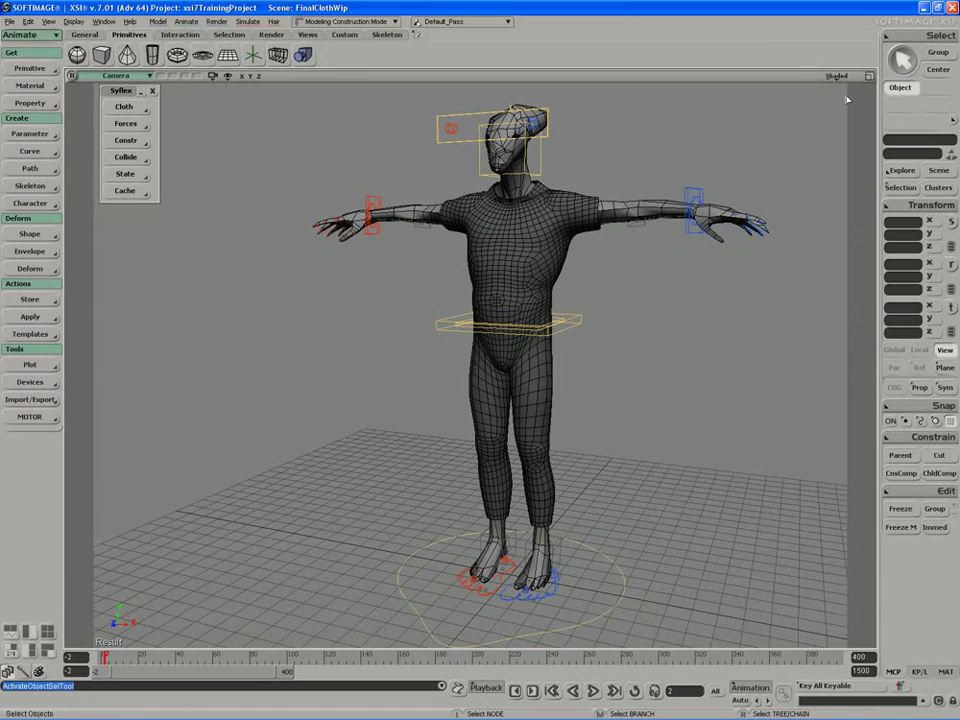
# - Set the Camera view to textured decal display and turn off the wireframe overlay on unselected objects
pyautogui.click(838, 77)
pyautogui.click(780, 273)
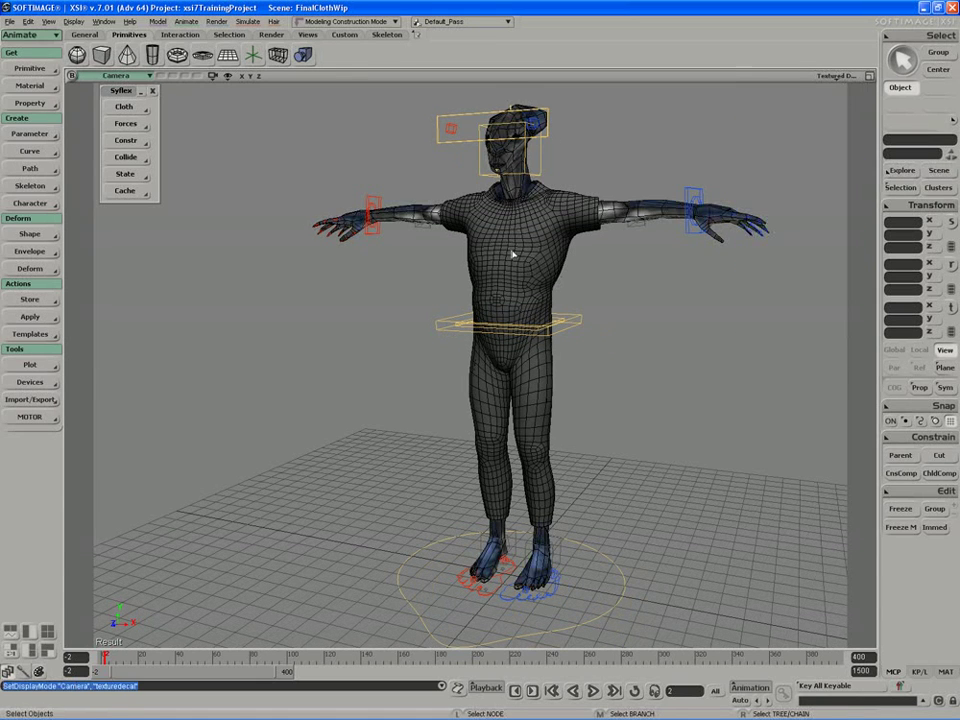
pyautogui.scroll(2, 508, 263)
pyautogui.moveTo(508, 263)
pyautogui.mouseDown(button='middle')
pyautogui.moveTo(488, 287)
pyautogui.moveTo(486, 326)
pyautogui.mouseUp(button='middle')
pyautogui.click(837, 77)
pyautogui.click(815, 186)
pyautogui.press('s')
pyautogui.moveTo(486, 326); pyautogui.dragTo(476, 335, button='right')
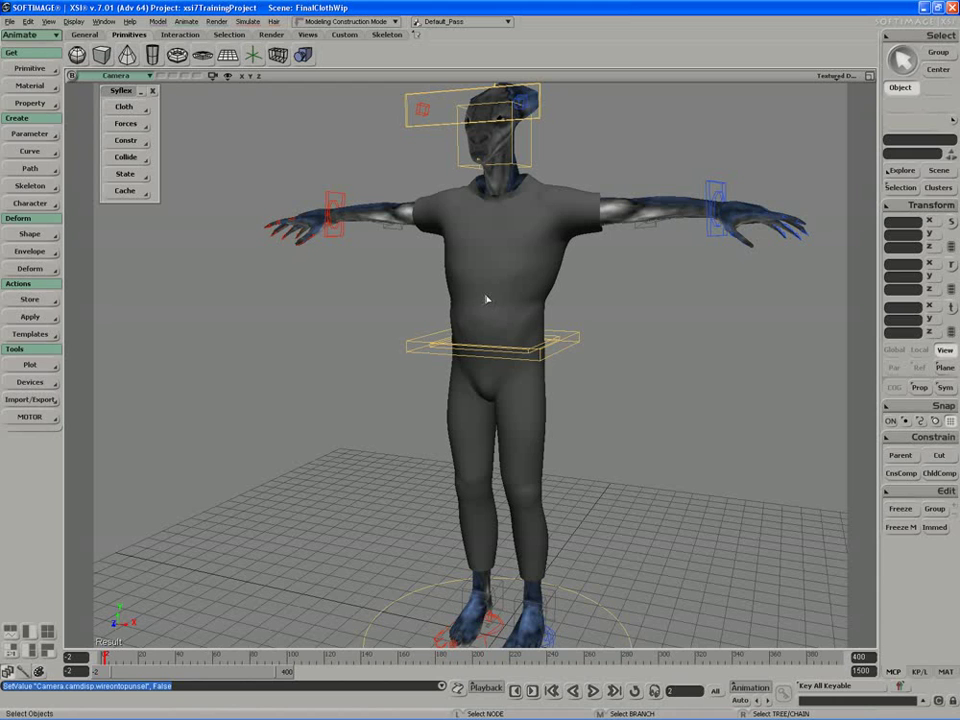
# - Select the character's clothing mesh and add a Color At Vertices map to it
pyautogui.click(486, 299)
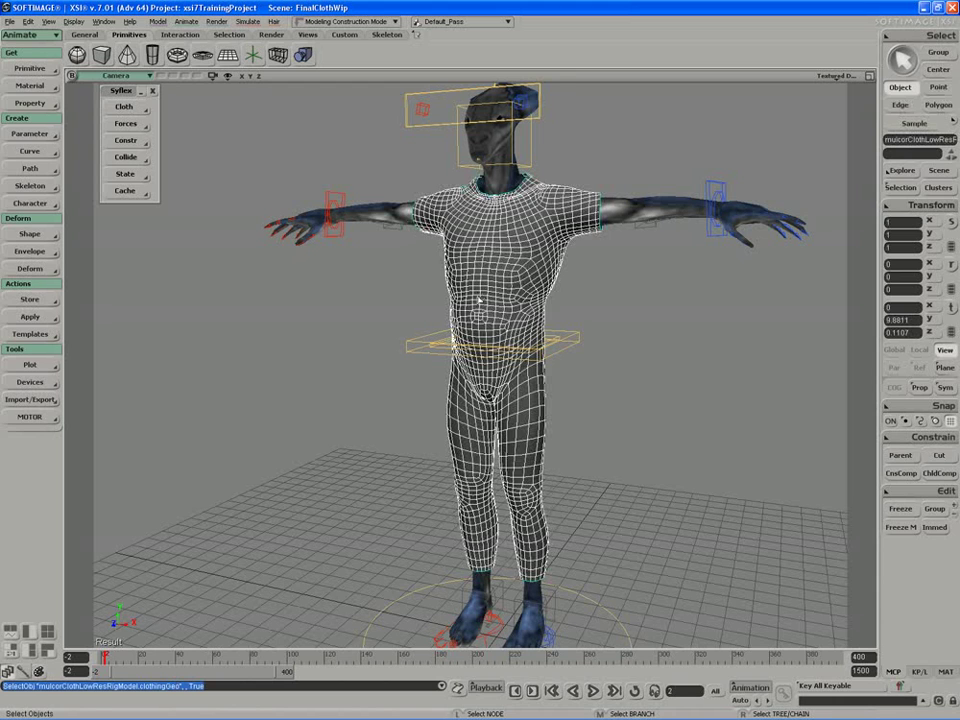
pyautogui.moveTo(486, 299); pyautogui.dragTo(480, 305, button='middle')
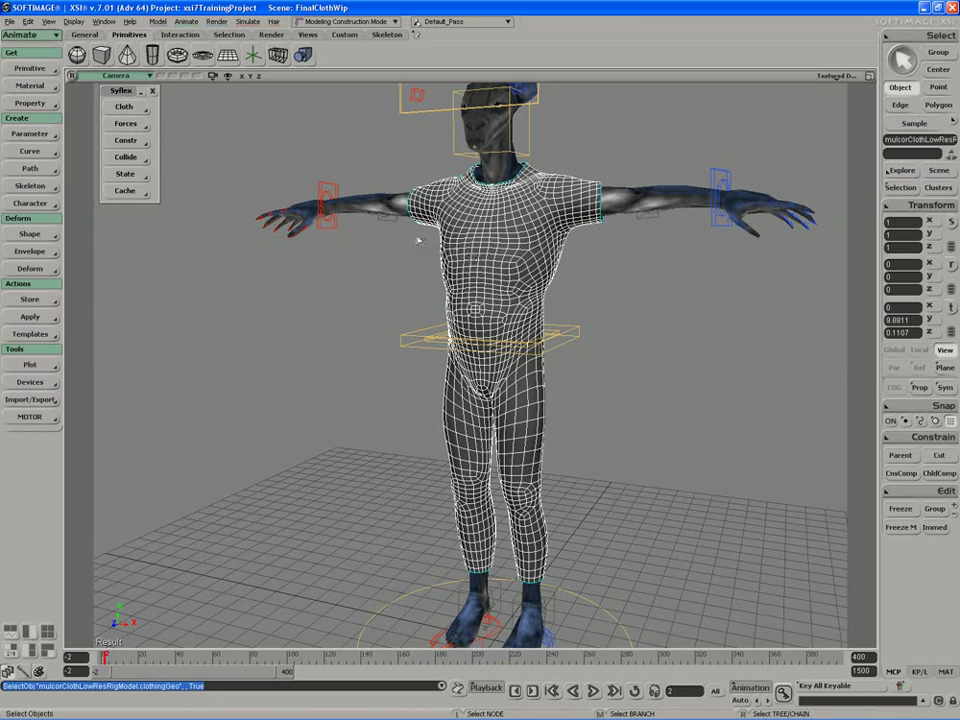
pyautogui.click(29, 103)
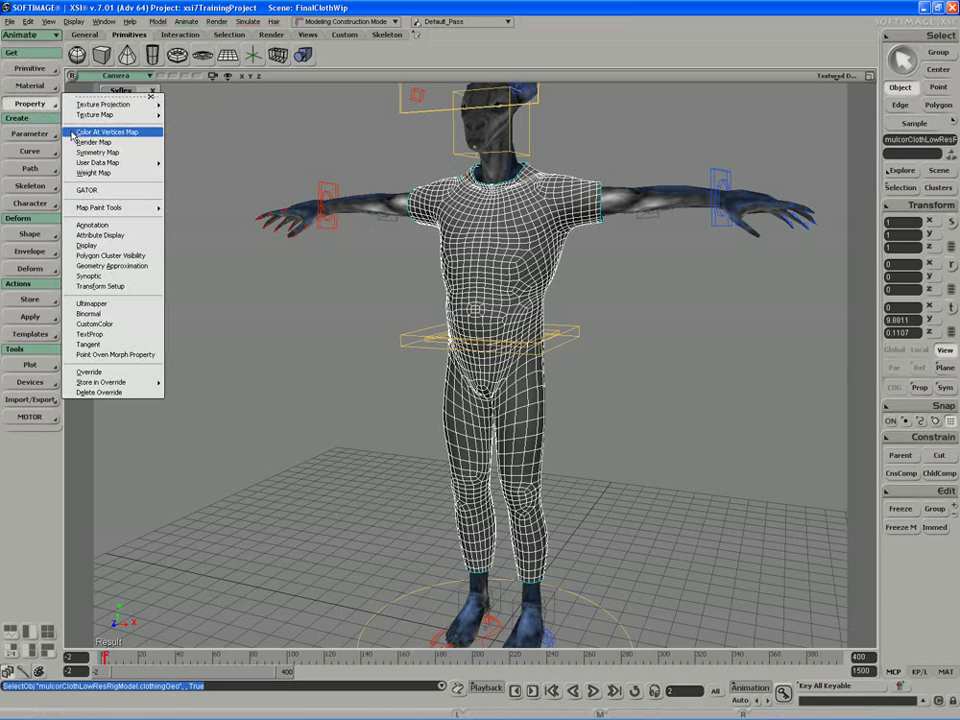
pyautogui.click(74, 132)
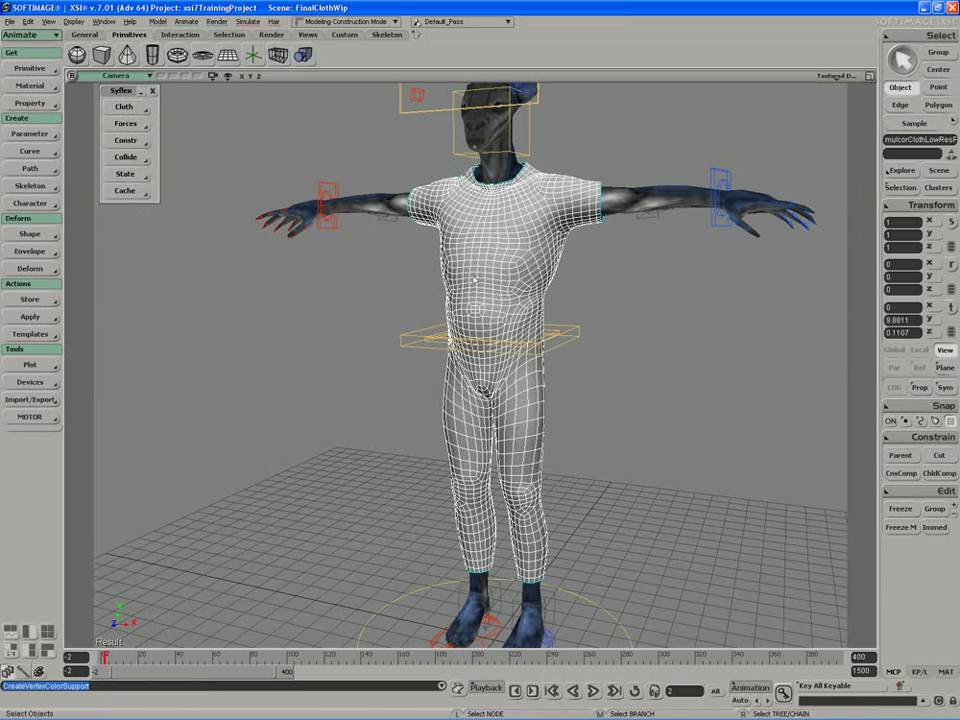
# - Open the brush properties, show the vertex color settings and choose Brush as the color paint method
pyautogui.press('s')
pyautogui.moveTo(482, 281); pyautogui.dragTo(446, 291, button='right')
pyautogui.press('space')
pyautogui.hotkey('ctrl', 'w')
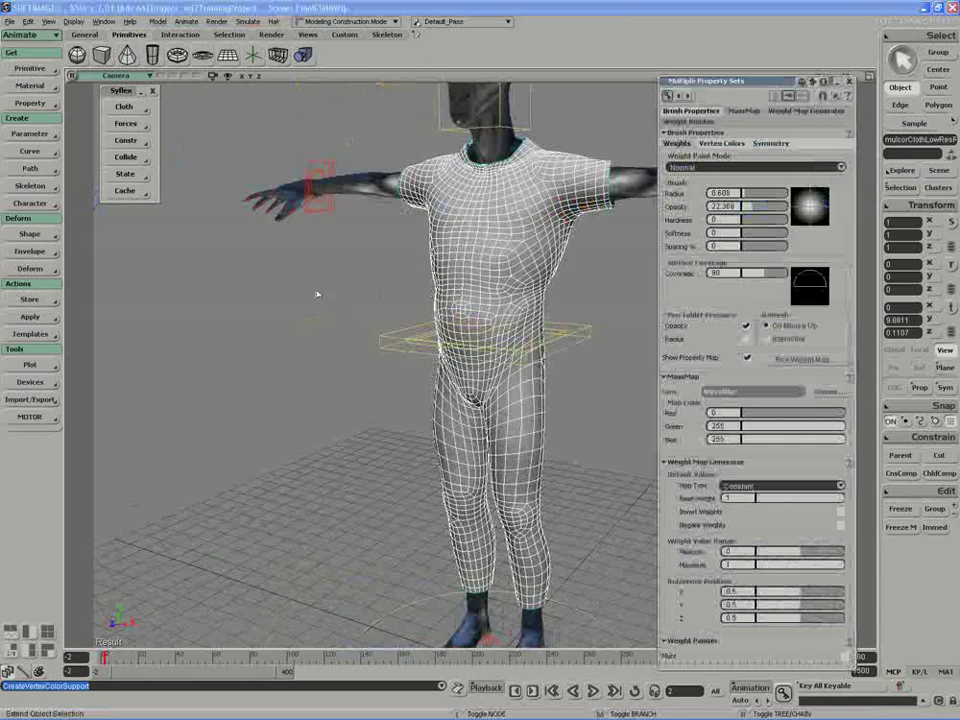
pyautogui.moveTo(800, 91); pyautogui.dragTo(824, 86)
pyautogui.click(740, 140)
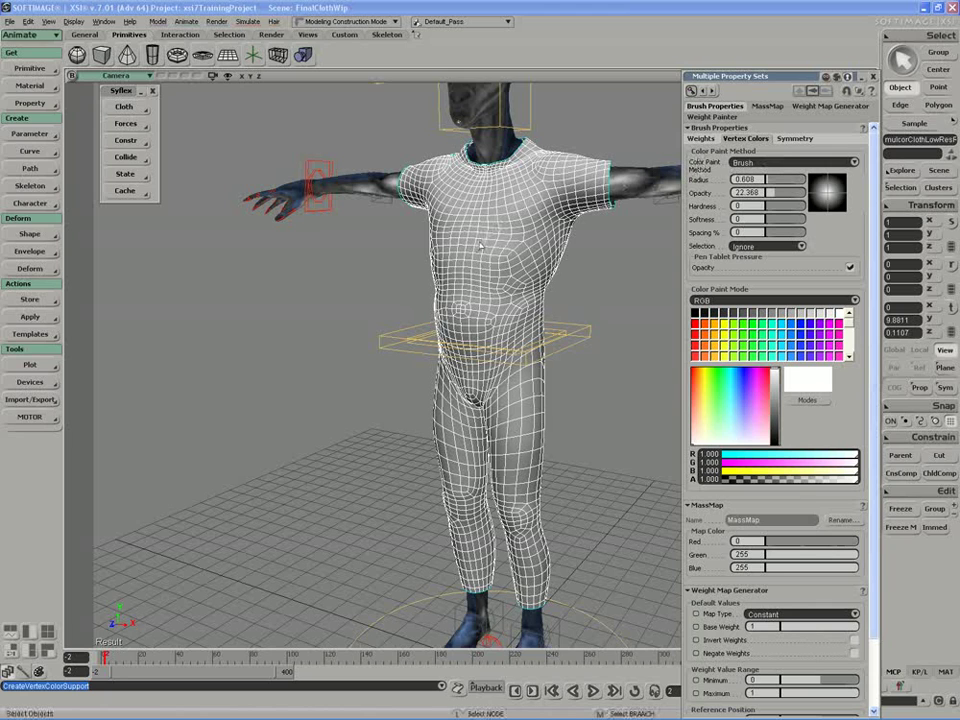
pyautogui.click(768, 162)
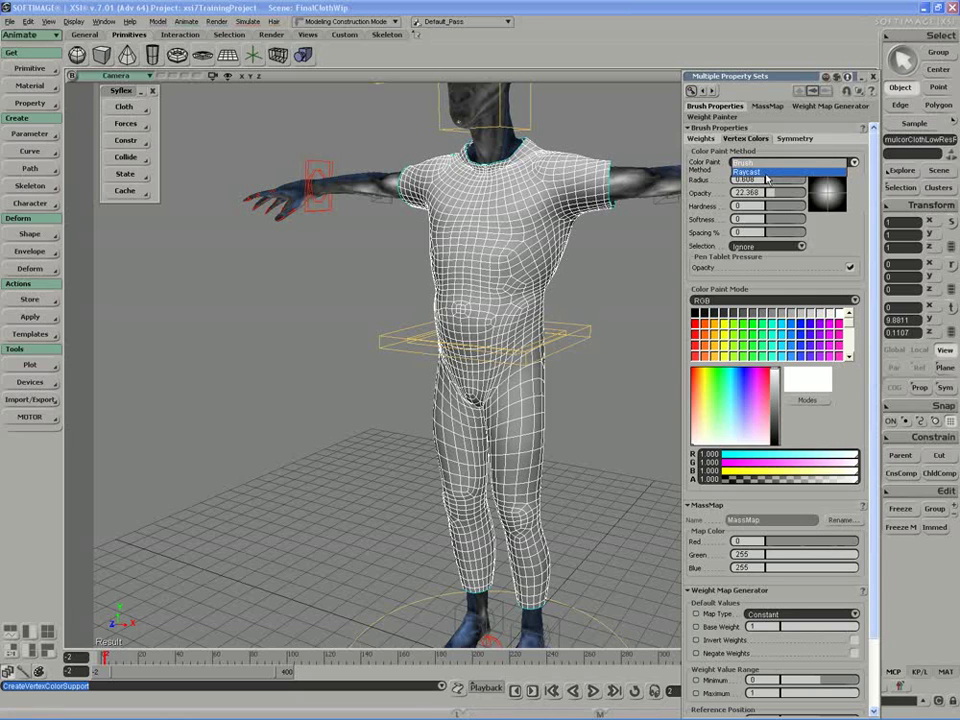
pyautogui.click(765, 163)
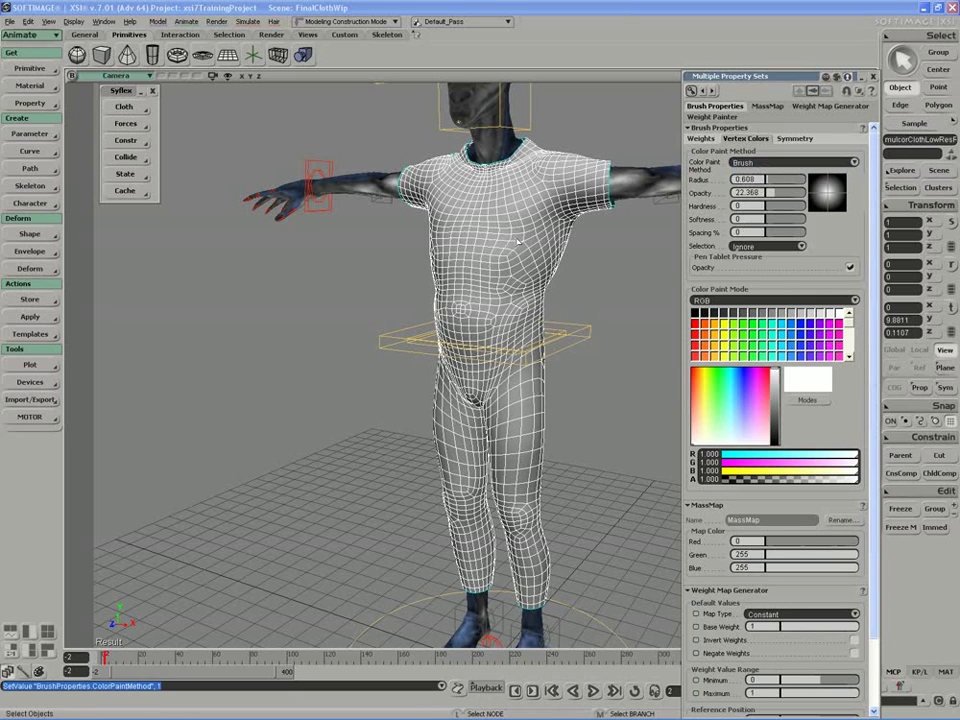
# - Paint white vertex color strokes over the shirt's chest and belly, and undo the last stroke
pyautogui.hotkey('shift', 'w')
pyautogui.press('s')
pyautogui.moveTo(506, 236)
pyautogui.mouseDown(button='middle')
pyautogui.moveTo(491, 240)
pyautogui.moveTo(471, 279)
pyautogui.mouseUp(button='middle')
pyautogui.moveTo(471, 279)
pyautogui.mouseDown()
pyautogui.moveTo(491, 268)
pyautogui.moveTo(484, 285)
pyautogui.mouseUp()
pyautogui.press('s')
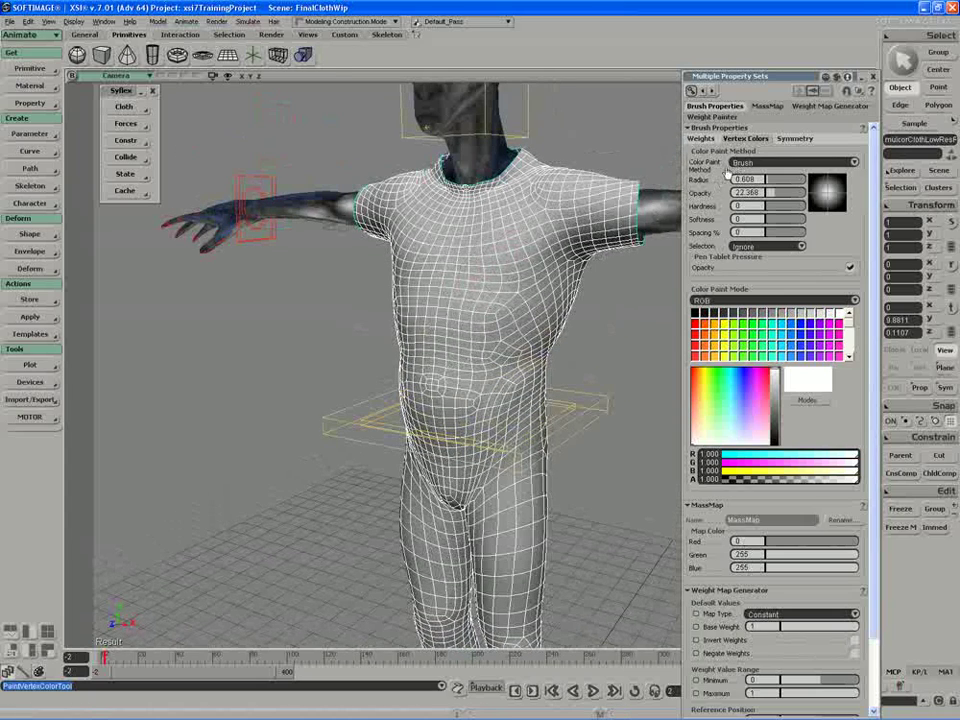
pyautogui.moveTo(472, 280)
pyautogui.mouseDown()
pyautogui.moveTo(476, 330)
pyautogui.moveTo(440, 317)
pyautogui.mouseUp()
pyautogui.press('s')
pyautogui.moveTo(440, 317); pyautogui.dragTo(446, 315, button='middle')
pyautogui.moveTo(436, 347)
pyautogui.mouseDown()
pyautogui.moveTo(446, 347)
pyautogui.moveTo(450, 376)
pyautogui.mouseUp()
pyautogui.press('s')
pyautogui.moveTo(450, 386); pyautogui.dragTo(420, 349, button='right')
pyautogui.moveTo(422, 302)
pyautogui.mouseDown()
pyautogui.moveTo(446, 279)
pyautogui.moveTo(428, 304)
pyautogui.mouseUp()
pyautogui.hotkey('ctrl', 'z')
# - Switch the color paint method to Raycast and set the brush opacity to 100
pyautogui.click(783, 162)
pyautogui.click(745, 177)
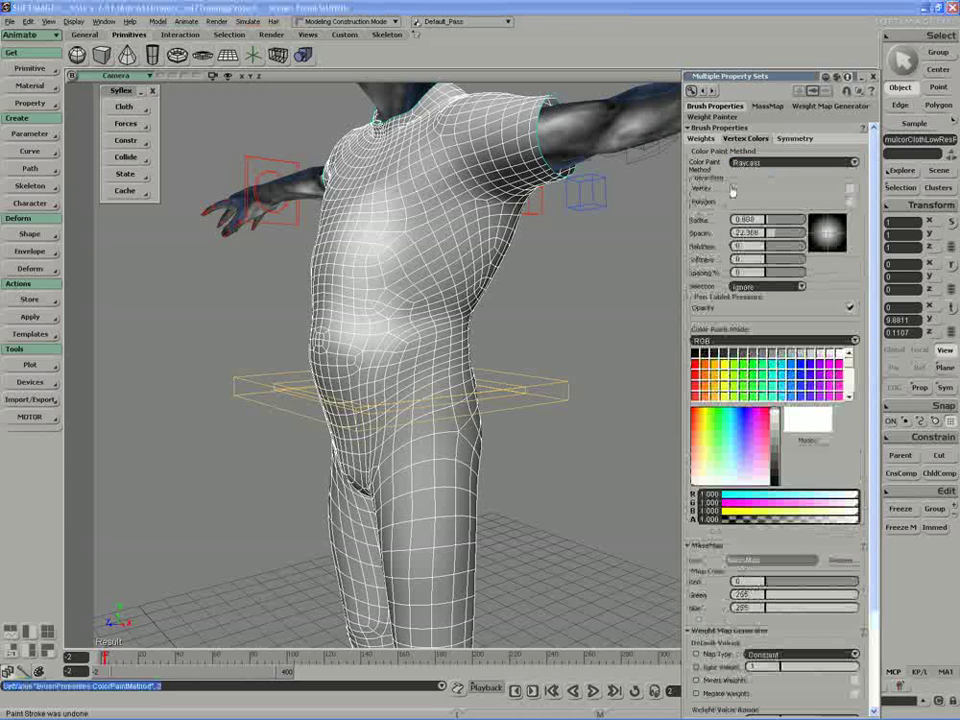
pyautogui.moveTo(440, 252); pyautogui.dragTo(431, 257)
pyautogui.press('s')
pyautogui.moveTo(431, 257); pyautogui.dragTo(446, 261, button='right')
pyautogui.moveTo(446, 261); pyautogui.dragTo(411, 300, button='middle')
pyautogui.moveTo(773, 233); pyautogui.dragTo(831, 237)
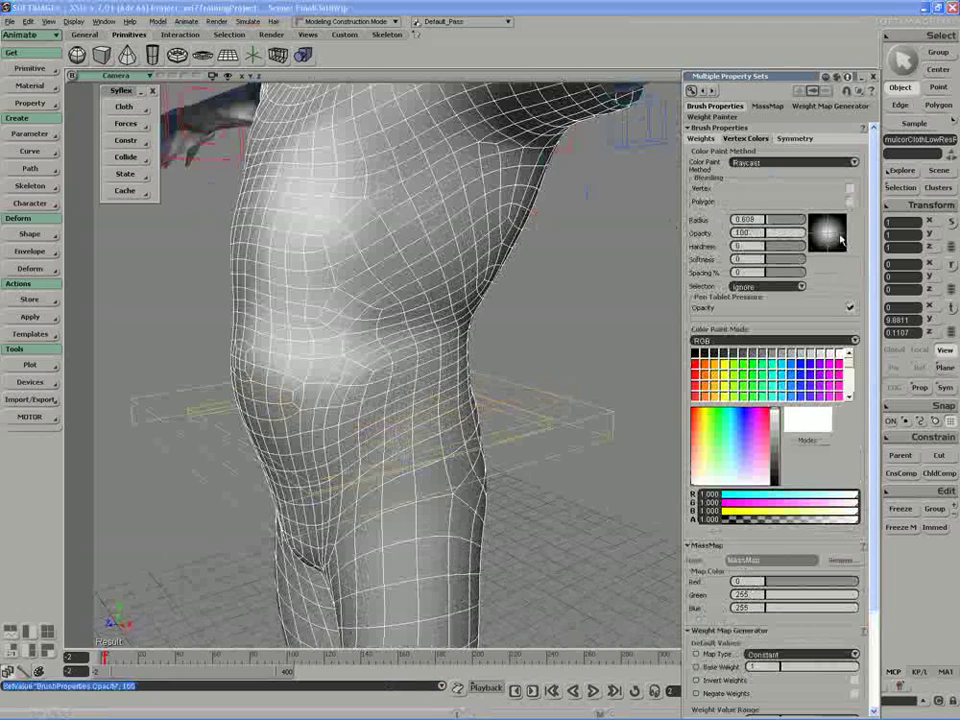
# - Paint a white raycast stroke on the side of the shirt near the waist with bleeding off
pyautogui.press('s')
pyautogui.moveTo(369, 261); pyautogui.dragTo(275, 217, button='middle')
pyautogui.moveTo(275, 217); pyautogui.dragTo(302, 211)
pyautogui.click(303, 207)
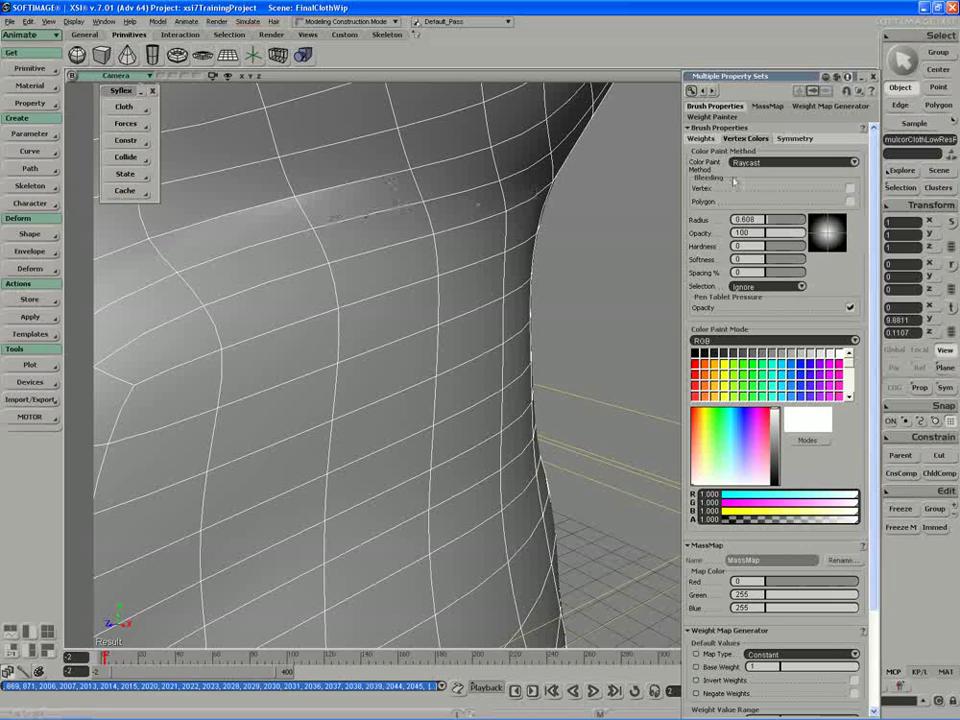
# - Paint white strokes on the shirt's side with Polygon bleeding on and with it off, and leave it on
pyautogui.click(851, 201)
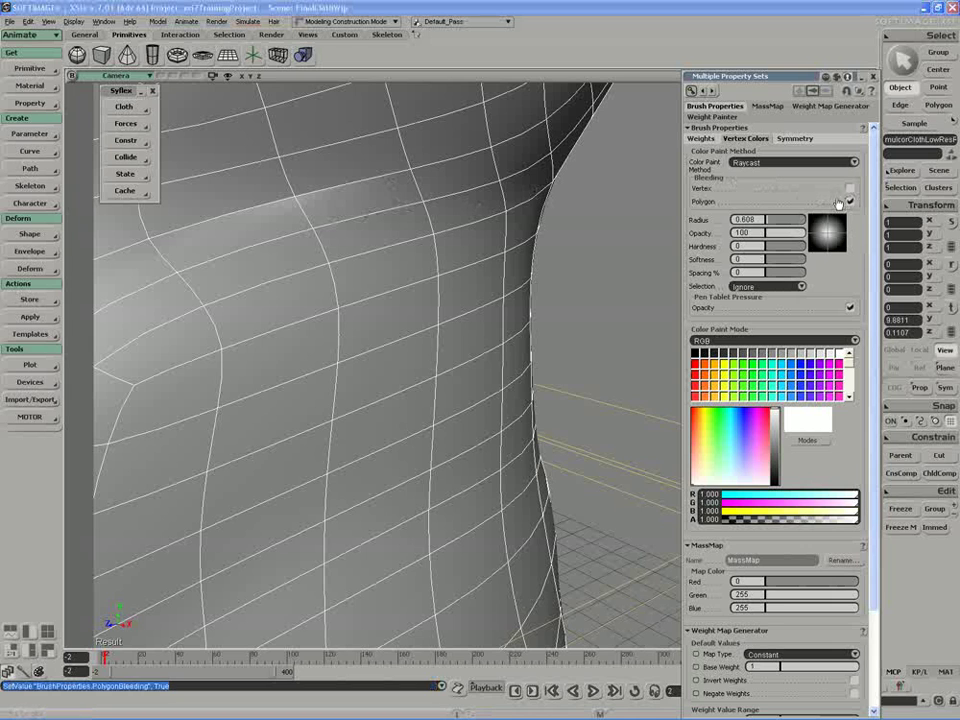
pyautogui.moveTo(249, 197)
pyautogui.mouseDown()
pyautogui.moveTo(336, 210)
pyautogui.moveTo(363, 242)
pyautogui.moveTo(255, 251)
pyautogui.moveTo(220, 185)
pyautogui.mouseUp()
pyautogui.click(851, 201)
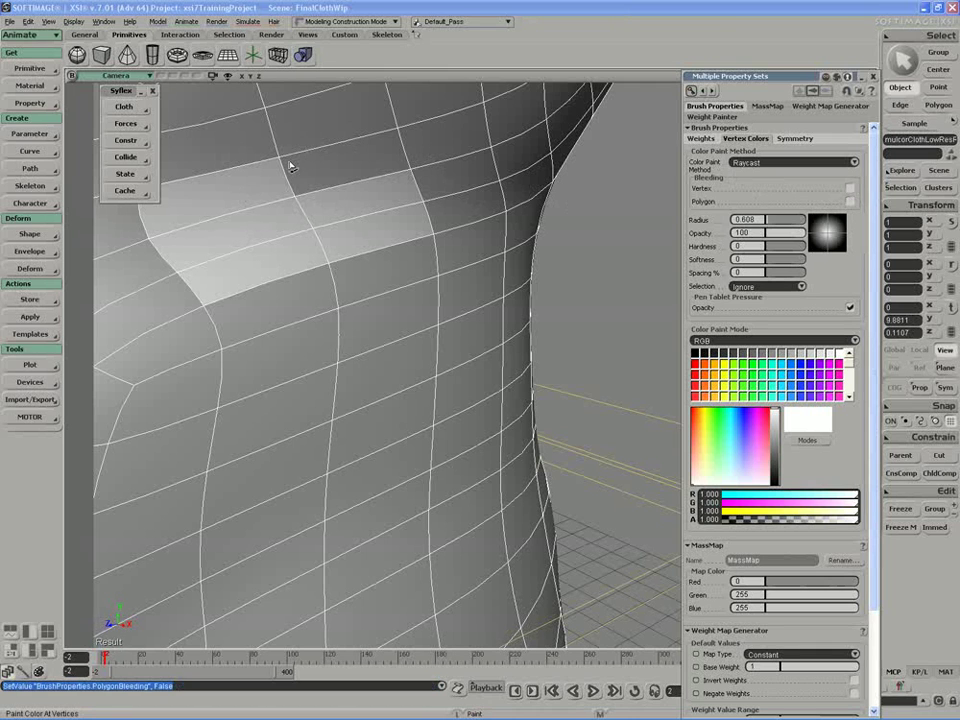
pyautogui.moveTo(290, 166)
pyautogui.mouseDown()
pyautogui.moveTo(296, 183)
pyautogui.moveTo(411, 171)
pyautogui.moveTo(396, 147)
pyautogui.mouseUp()
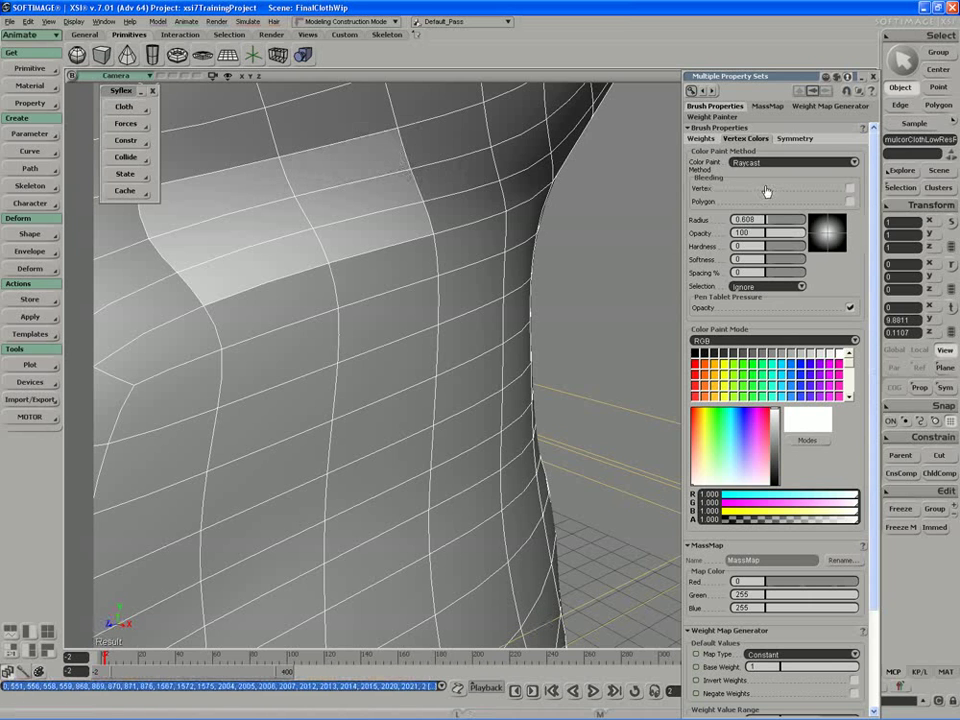
pyautogui.click(851, 202)
pyautogui.scroll(-10, 360, 279)
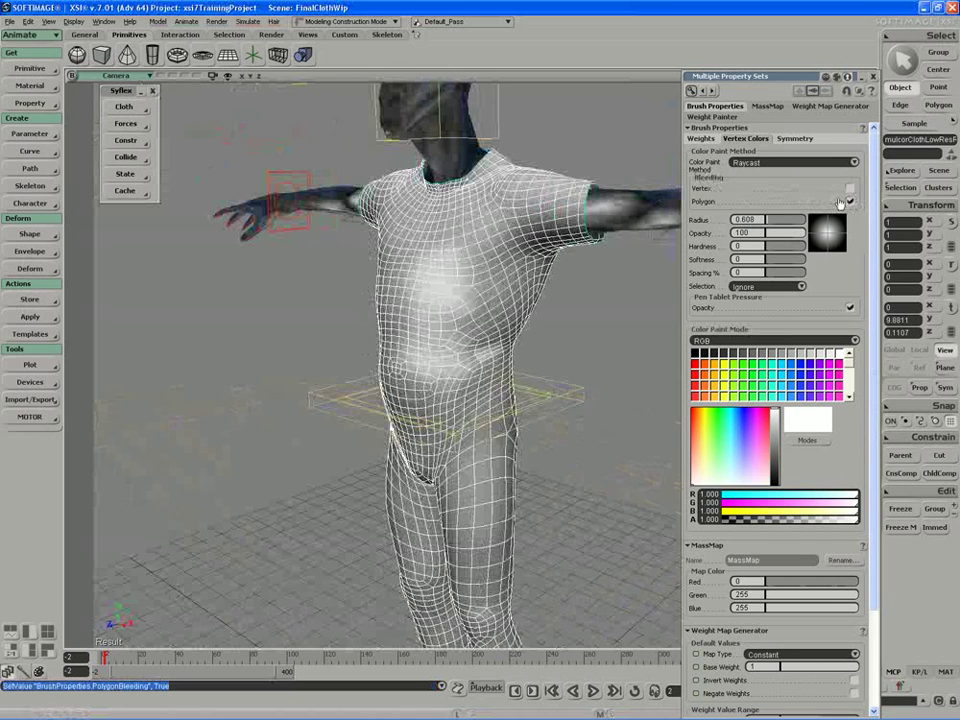
# - Return the color paint method to Brush and pick an orange swatch as the paint color
pyautogui.click(790, 162)
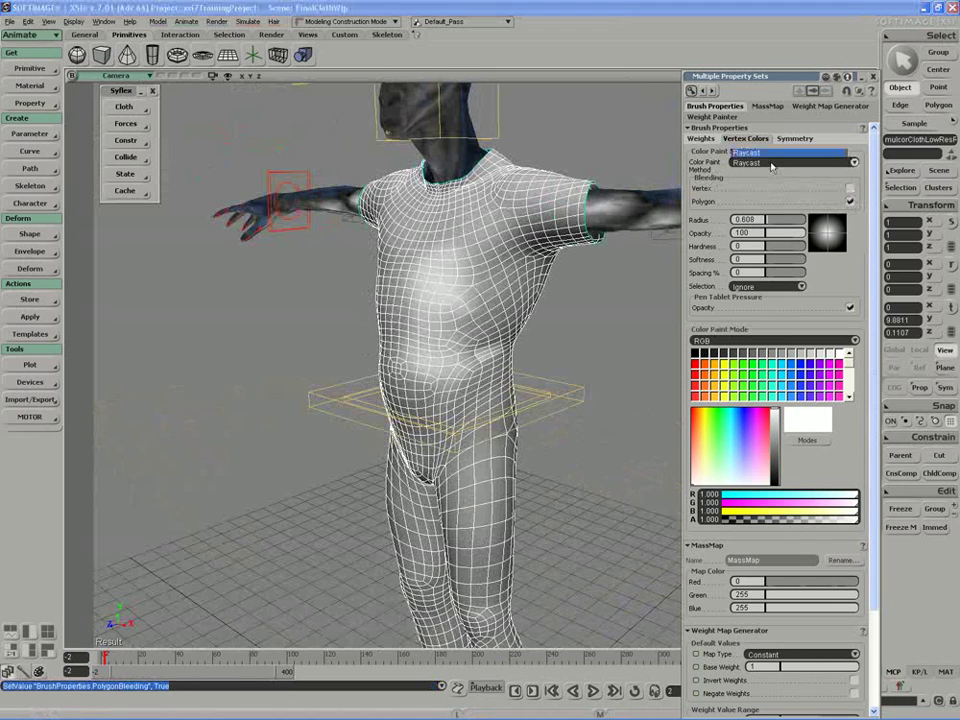
pyautogui.click(782, 174)
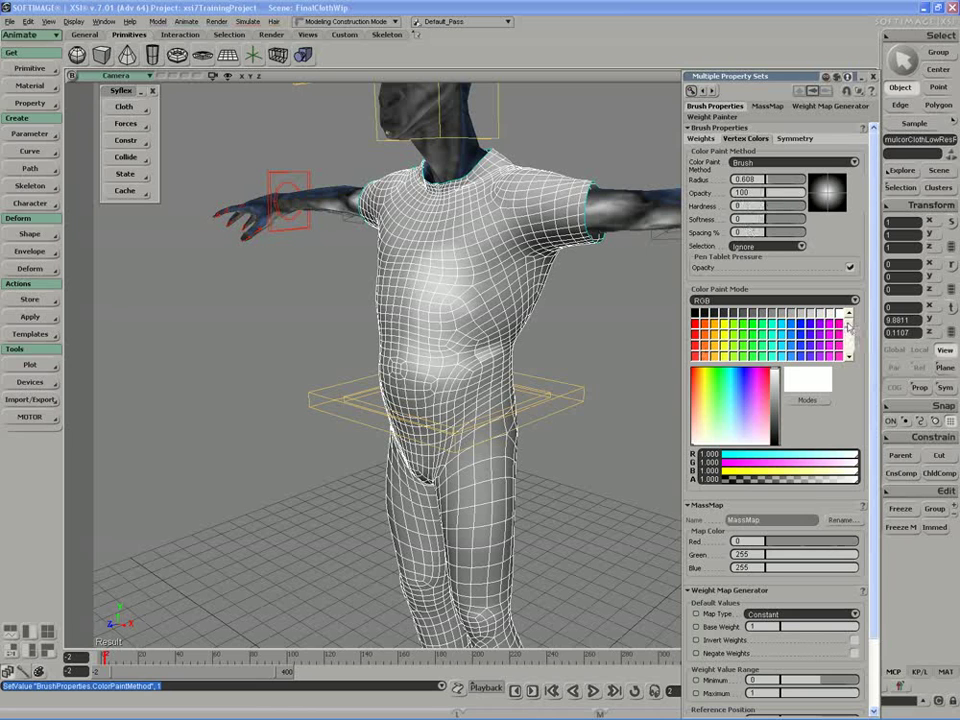
pyautogui.moveTo(850, 328)
pyautogui.mouseDown()
pyautogui.moveTo(849, 346)
pyautogui.moveTo(848, 326)
pyautogui.mouseUp()
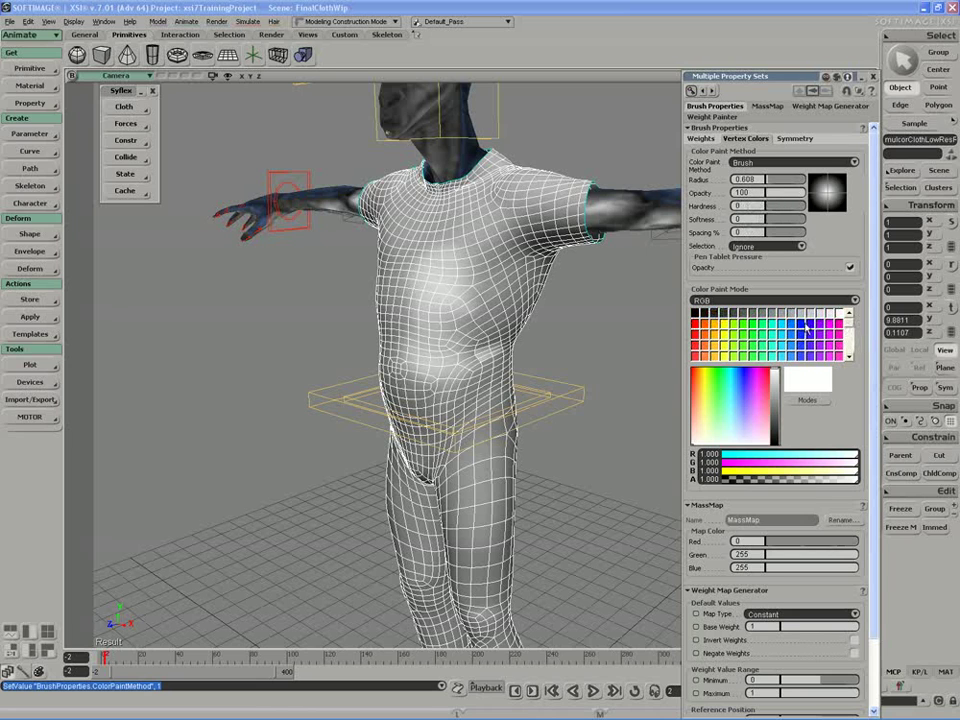
pyautogui.click(704, 340)
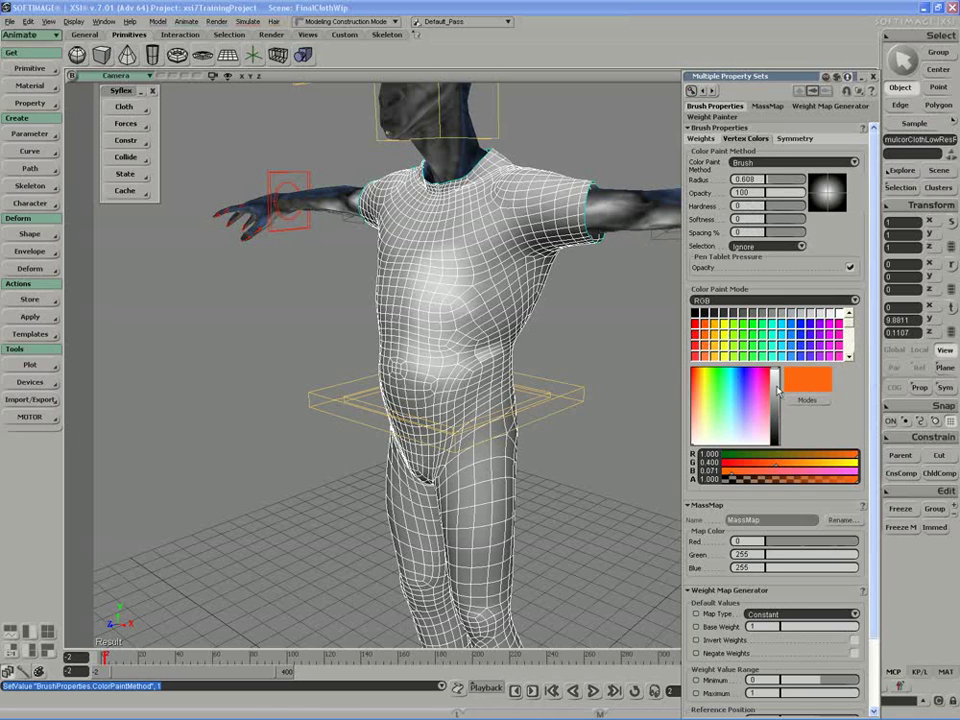
# - Change the color sliders to HLS and mute the orange to a brown with L 0.400 and S 0.431
pyautogui.click(807, 401)
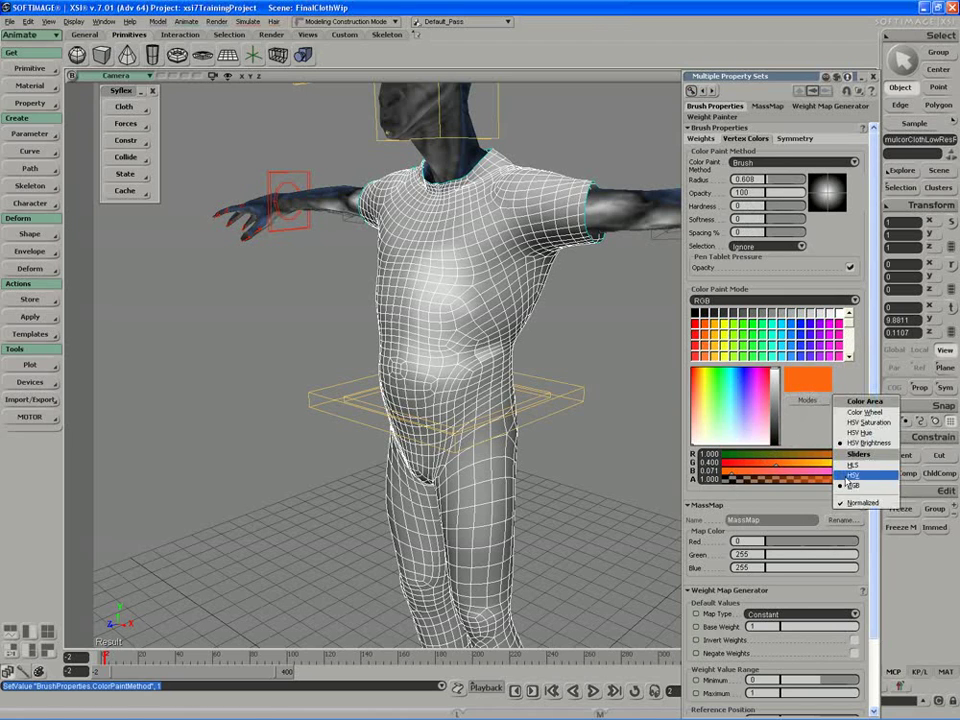
pyautogui.click(846, 472)
pyautogui.click(807, 400)
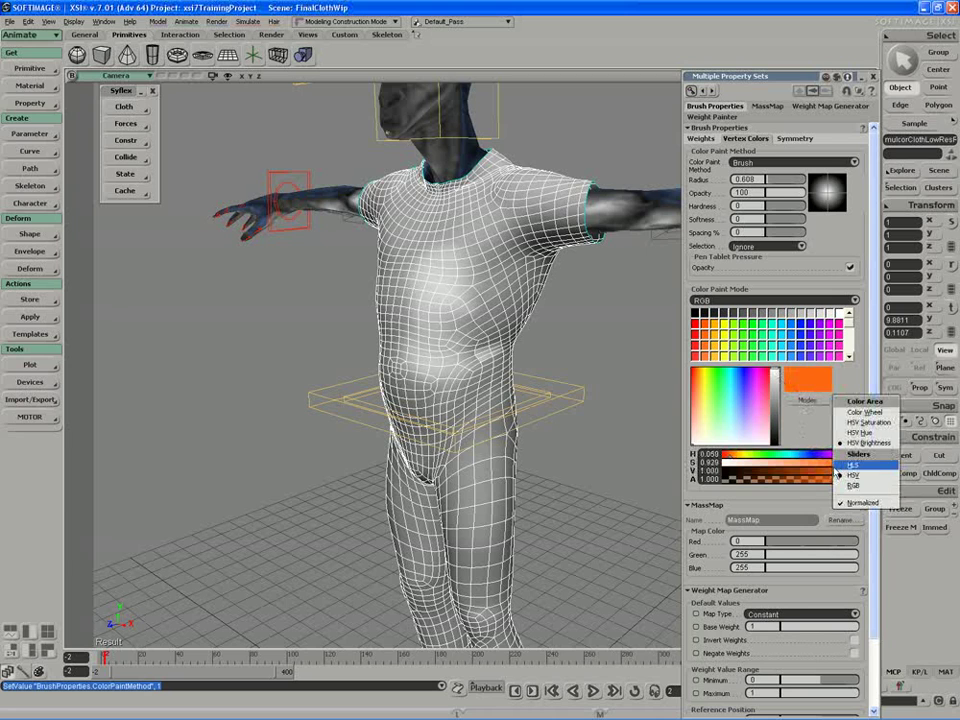
pyautogui.click(846, 484)
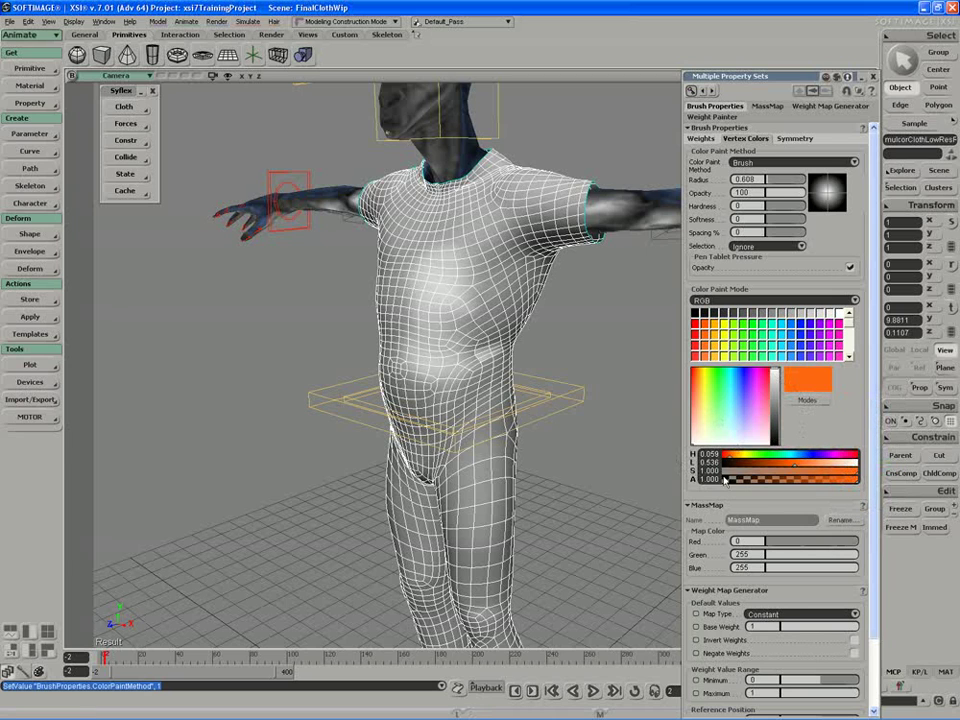
pyautogui.moveTo(790, 466)
pyautogui.mouseDown()
pyautogui.moveTo(780, 466)
pyautogui.moveTo(789, 476)
pyautogui.mouseUp()
pyautogui.click(777, 470)
# - Enlarge the brush radius to 1.982 and paint the front of both trouser legs brown
pyautogui.press('s')
pyautogui.moveTo(591, 426); pyautogui.dragTo(557, 435, button='middle')
pyautogui.moveTo(557, 435); pyautogui.dragTo(551, 409)
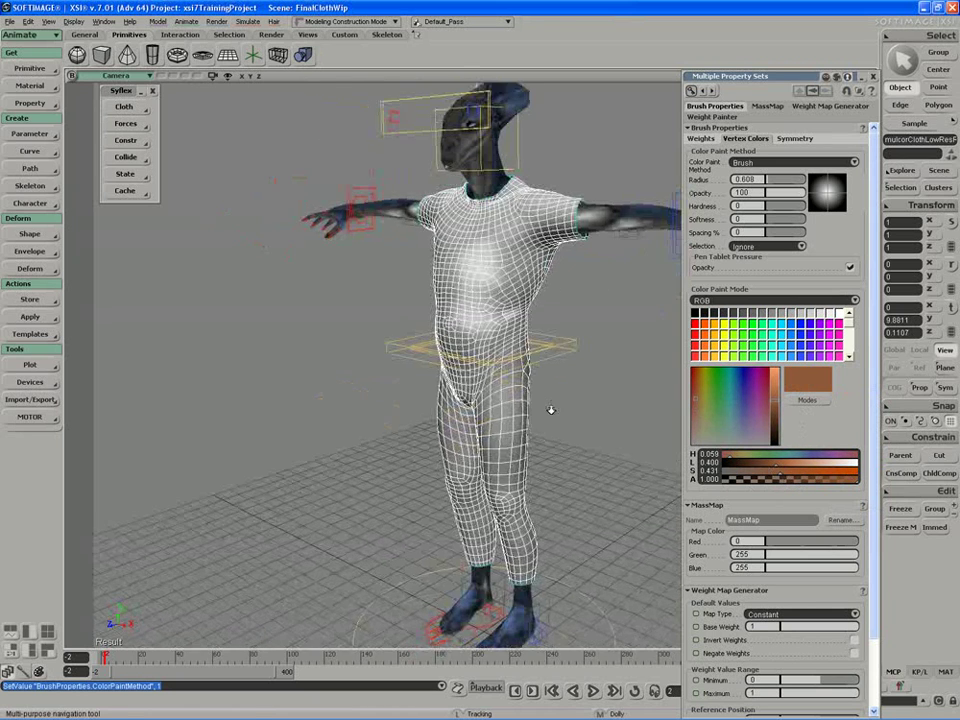
pyautogui.moveTo(551, 409); pyautogui.dragTo(540, 397, button='right')
pyautogui.moveTo(540, 397); pyautogui.dragTo(510, 348, button='middle')
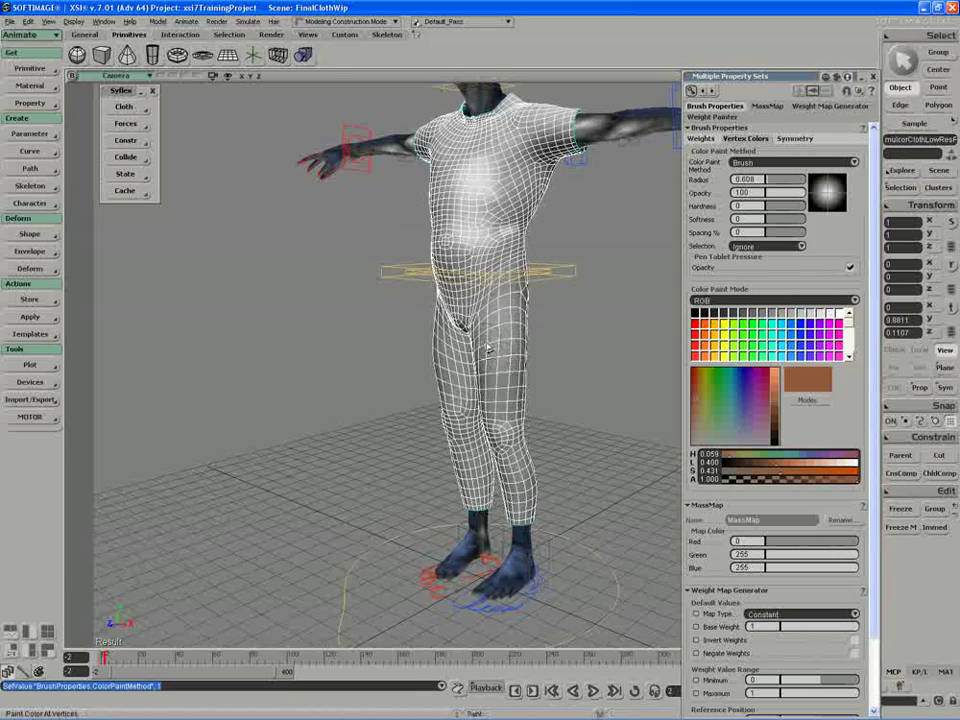
pyautogui.moveTo(520, 342)
pyautogui.mouseDown()
pyautogui.moveTo(505, 354)
pyautogui.moveTo(501, 388)
pyautogui.mouseUp()
pyautogui.moveTo(501, 388); pyautogui.dragTo(566, 384, button='middle')
pyautogui.moveTo(508, 372); pyautogui.dragTo(514, 493)
pyautogui.press('s')
pyautogui.moveTo(514, 488)
pyautogui.mouseDown(button='right')
pyautogui.moveTo(485, 460)
pyautogui.moveTo(489, 474)
pyautogui.mouseUp(button='right')
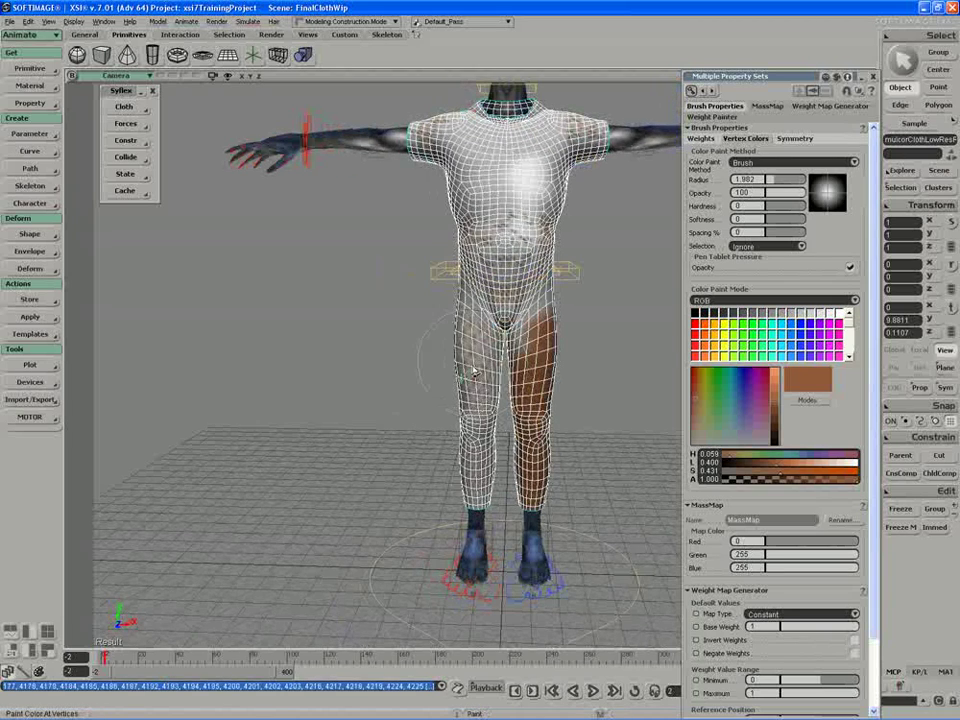
pyautogui.moveTo(532, 370); pyautogui.dragTo(562, 378)
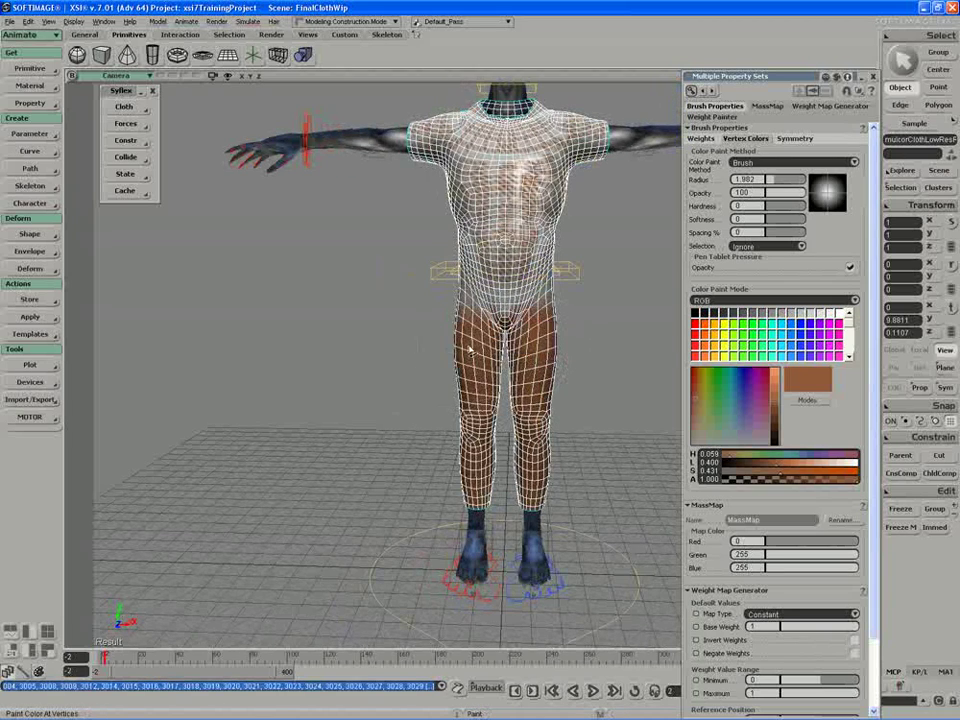
# - Paint the remaining sides and back of the trousers brown up to the waist
pyautogui.moveTo(518, 355); pyautogui.dragTo(446, 362, button='right')
pyautogui.moveTo(473, 433)
pyautogui.mouseDown()
pyautogui.moveTo(464, 455)
pyautogui.moveTo(482, 425)
pyautogui.mouseUp()
pyautogui.press('s')
pyautogui.moveTo(486, 415)
pyautogui.mouseDown(button='right')
pyautogui.moveTo(437, 411)
pyautogui.moveTo(372, 433)
pyautogui.moveTo(390, 386)
pyautogui.moveTo(472, 371)
pyautogui.mouseUp(button='right')
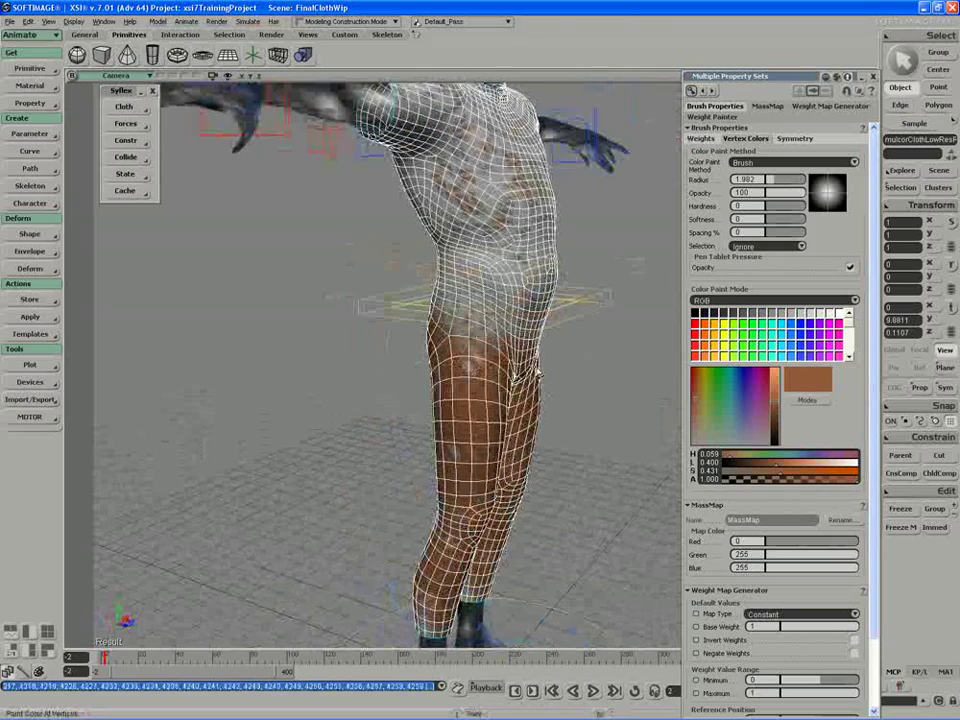
pyautogui.moveTo(545, 375)
pyautogui.mouseDown(button='right')
pyautogui.moveTo(619, 394)
pyautogui.moveTo(578, 405)
pyautogui.moveTo(534, 388)
pyautogui.moveTo(490, 388)
pyautogui.mouseUp(button='right')
pyautogui.moveTo(461, 381)
pyautogui.mouseDown()
pyautogui.moveTo(427, 365)
pyautogui.moveTo(410, 379)
pyautogui.mouseUp()
pyautogui.moveTo(408, 379)
pyautogui.mouseDown(button='right')
pyautogui.moveTo(300, 392)
pyautogui.moveTo(435, 392)
pyautogui.moveTo(577, 299)
pyautogui.moveTo(482, 326)
pyautogui.moveTo(549, 407)
pyautogui.moveTo(476, 412)
pyautogui.moveTo(514, 411)
pyautogui.moveTo(422, 435)
pyautogui.mouseUp(button='right')
# - Reselect the clothing mesh and mix a light tan paint color with H 0.057, L 0.646 and S 0.417
pyautogui.click(388, 265)
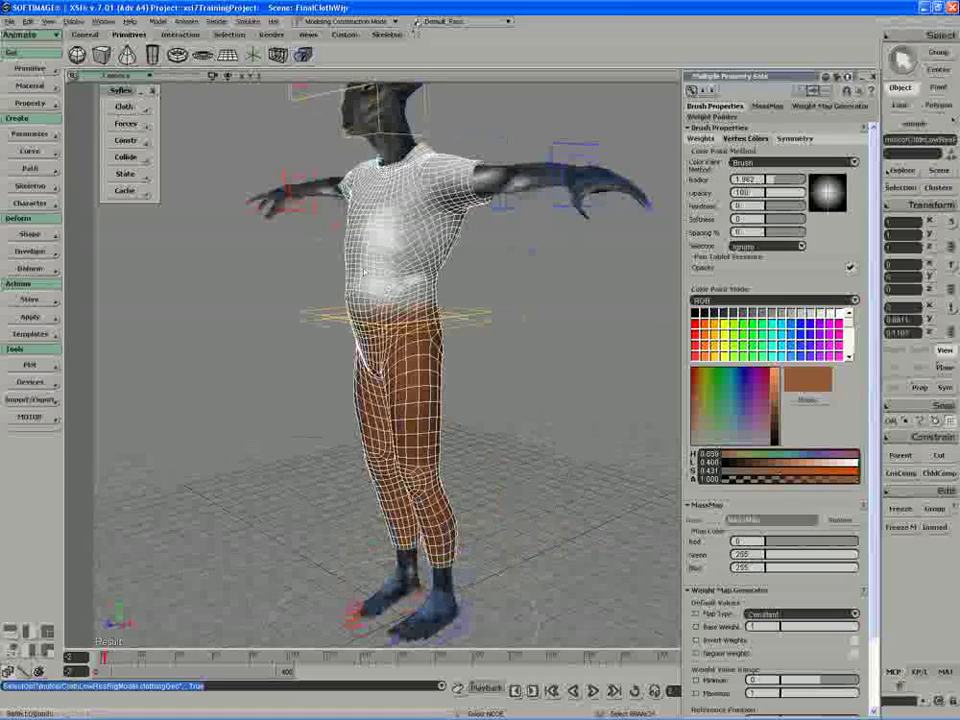
pyautogui.moveTo(388, 265); pyautogui.dragTo(403, 296, button='right')
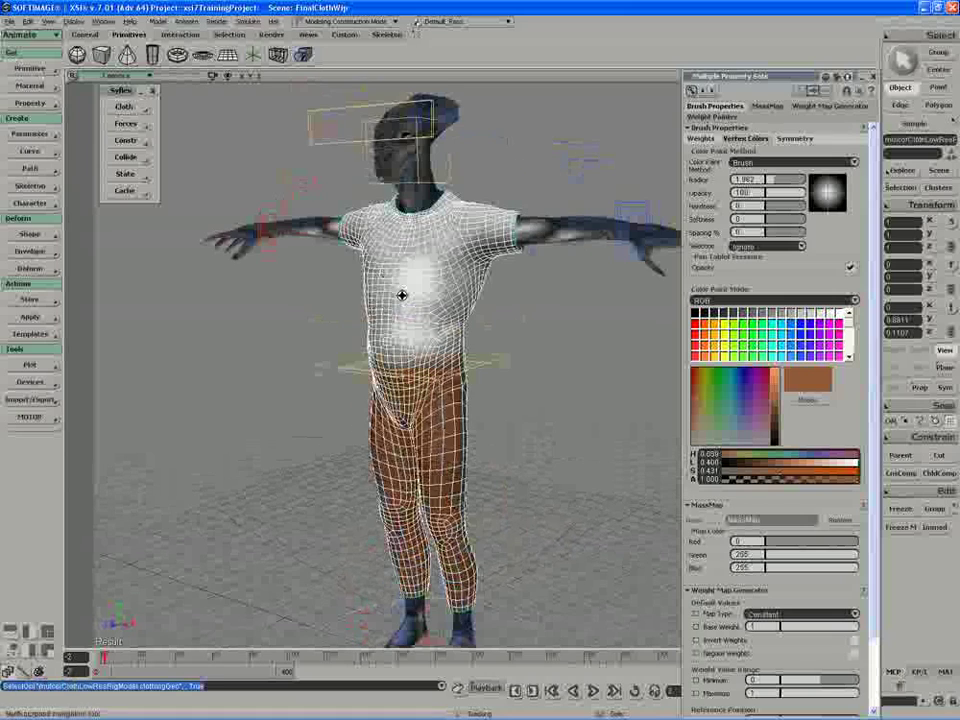
pyautogui.click(510, 332)
pyautogui.moveTo(456, 326); pyautogui.dragTo(484, 339, button='right')
pyautogui.click(430, 312)
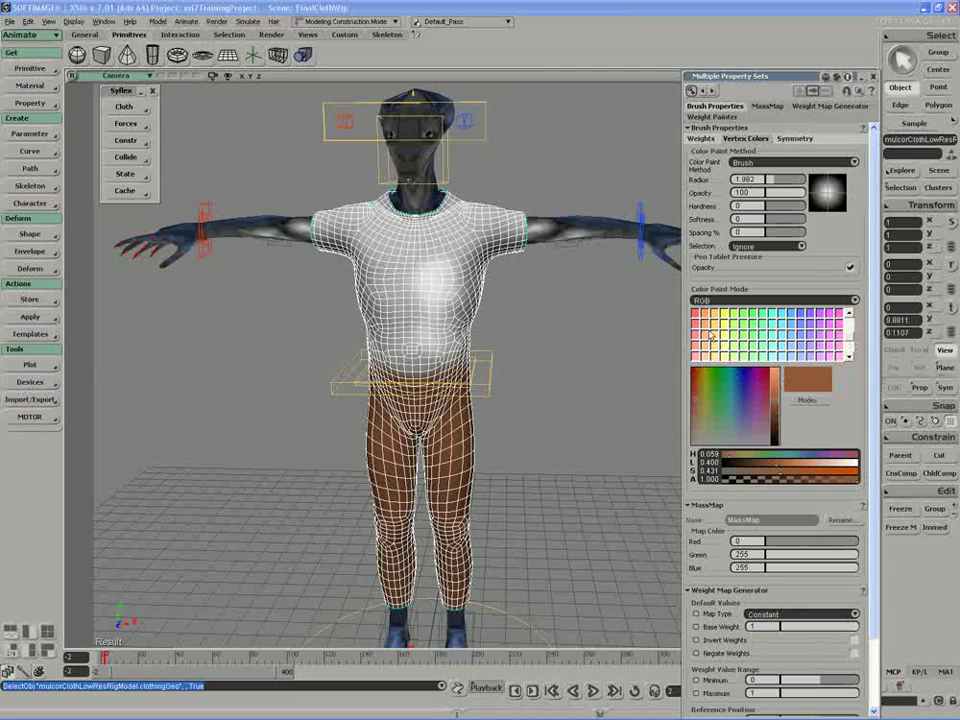
pyautogui.click(751, 385)
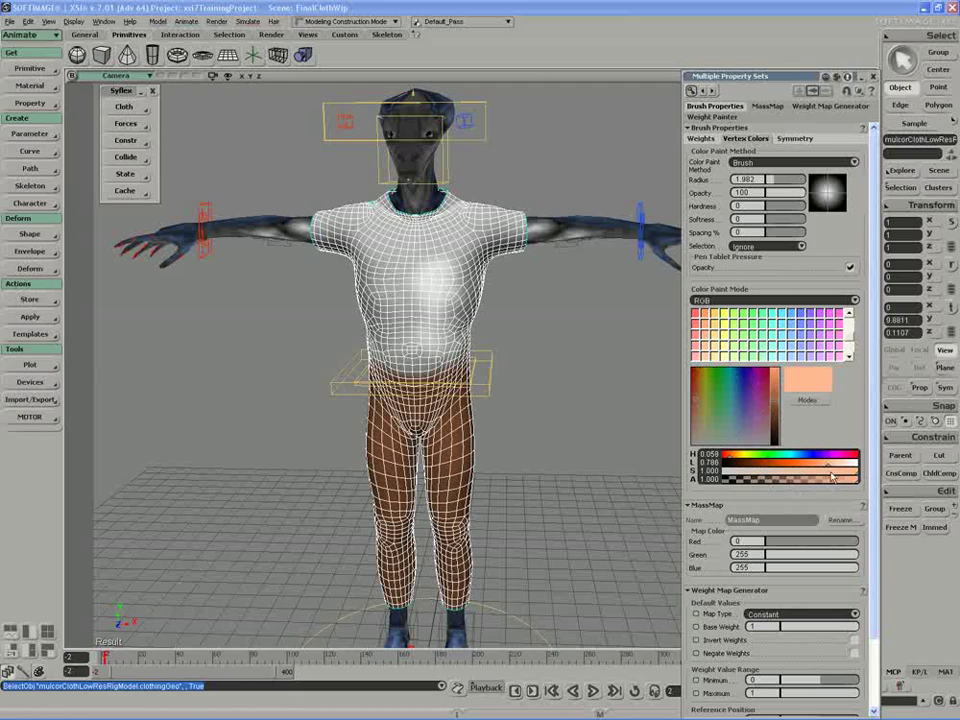
pyautogui.moveTo(838, 477); pyautogui.dragTo(814, 466)
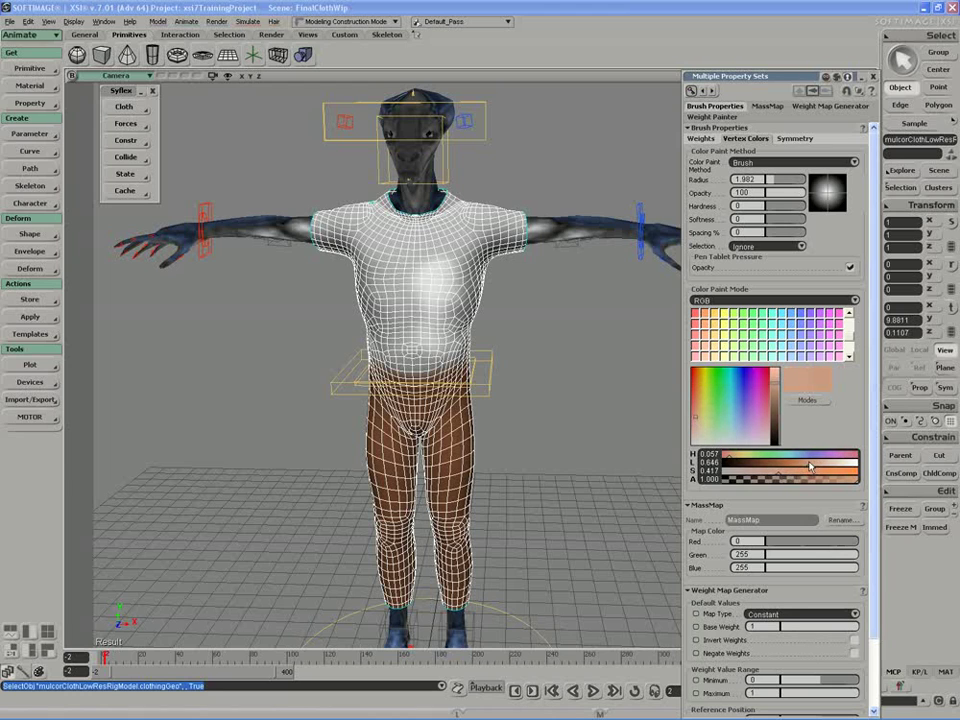
# - Darken the tan paint to L 0.598 and S 0.415 and start painting the shirt from the front around one side
pyautogui.moveTo(803, 466); pyautogui.dragTo(804, 466)
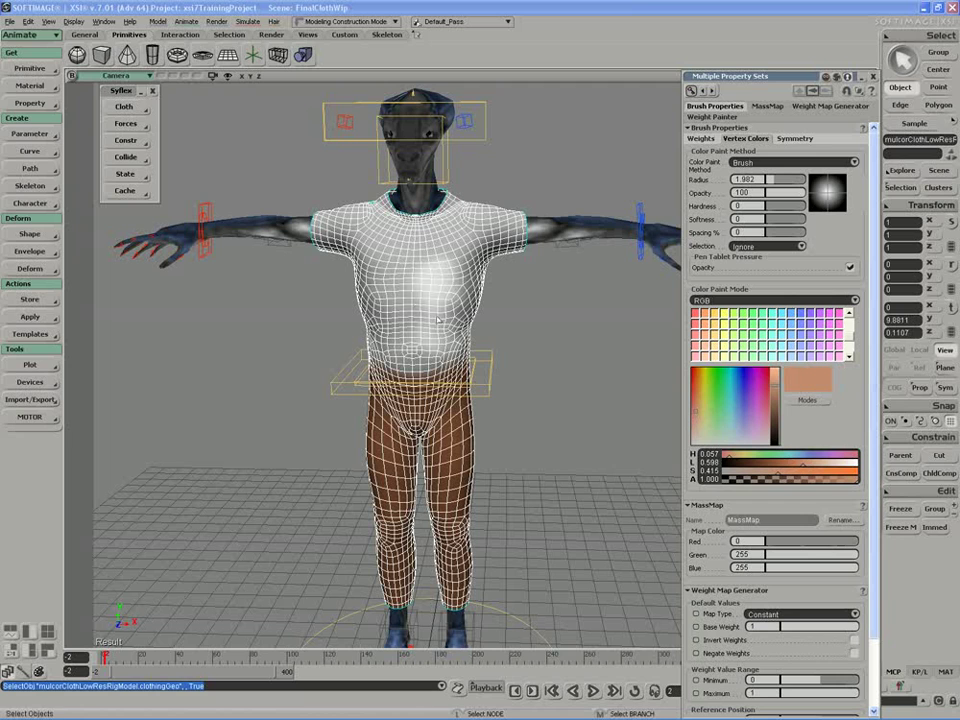
pyautogui.hotkey('shift', 'w')
pyautogui.moveTo(405, 318)
pyautogui.mouseDown()
pyautogui.moveTo(450, 317)
pyautogui.moveTo(420, 300)
pyautogui.moveTo(440, 340)
pyautogui.moveTo(525, 261)
pyautogui.moveTo(477, 251)
pyautogui.moveTo(430, 222)
pyautogui.moveTo(345, 232)
pyautogui.moveTo(412, 322)
pyautogui.mouseUp()
pyautogui.press('s')
pyautogui.moveTo(450, 312); pyautogui.dragTo(321, 300, button='right')
pyautogui.moveTo(476, 297)
pyautogui.mouseDown()
pyautogui.moveTo(370, 235)
pyautogui.moveTo(405, 240)
pyautogui.moveTo(420, 228)
pyautogui.moveTo(493, 266)
pyautogui.moveTo(520, 225)
pyautogui.moveTo(611, 253)
pyautogui.moveTo(600, 245)
pyautogui.mouseUp()
# - Paint the remaining white areas of the shirt tan, from the back and sides down to the waist
pyautogui.press('s')
pyautogui.moveTo(581, 286); pyautogui.dragTo(456, 322)
pyautogui.moveTo(456, 322); pyautogui.dragTo(439, 253, button='right')
pyautogui.moveTo(380, 440)
pyautogui.mouseDown()
pyautogui.moveTo(365, 468)
pyautogui.moveTo(376, 450)
pyautogui.mouseUp()
pyautogui.press('s')
pyautogui.moveTo(376, 300)
pyautogui.mouseDown(button='right')
pyautogui.moveTo(356, 362)
pyautogui.moveTo(225, 360)
pyautogui.mouseUp(button='right')
pyautogui.moveTo(399, 358); pyautogui.dragTo(388, 334, button='middle')
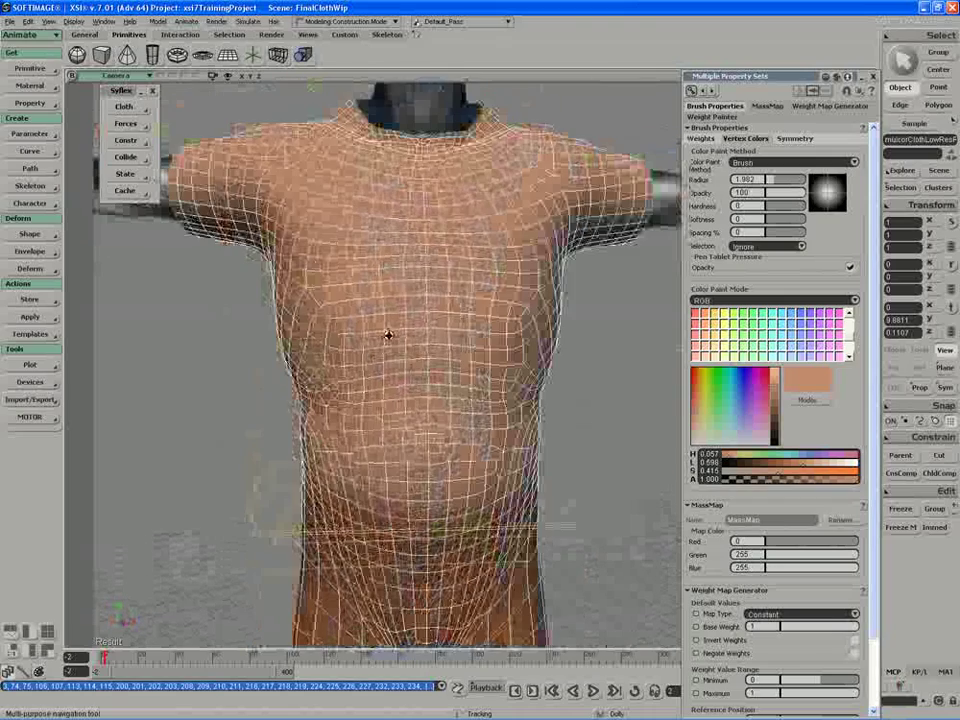
# - Set the brush opacity to 40.909, mix a golden tan with H 0.107, L 0.557 and S 0.469, and try it on the shirt's side
pyautogui.click(783, 193)
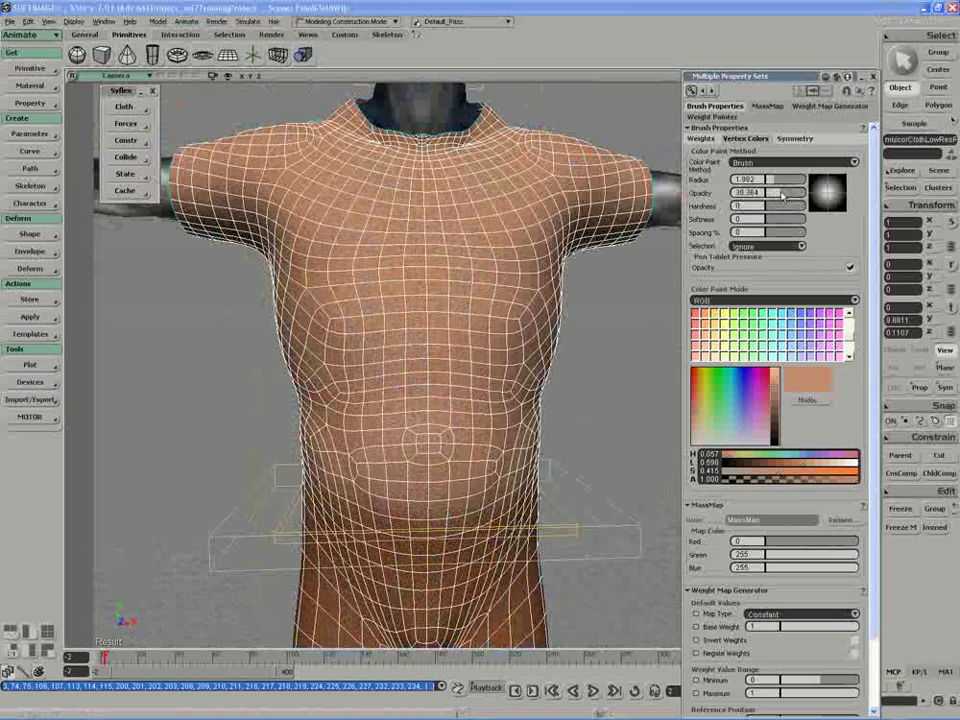
pyautogui.moveTo(785, 196); pyautogui.dragTo(787, 196)
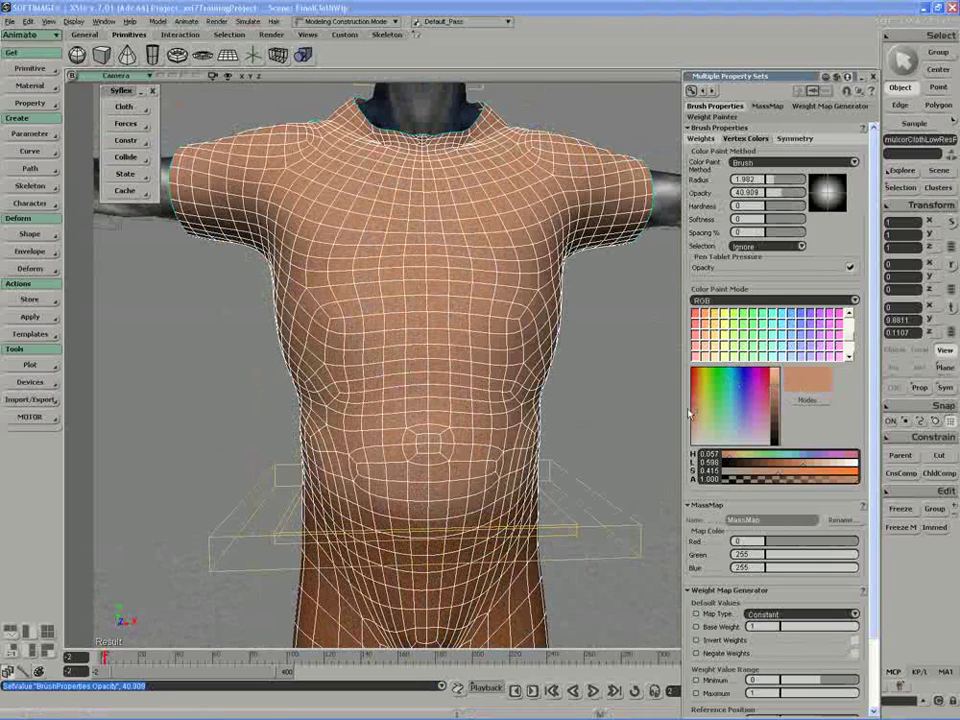
pyautogui.moveTo(692, 416); pyautogui.dragTo(699, 407)
pyautogui.moveTo(441, 317); pyautogui.dragTo(401, 290, button='right')
pyautogui.moveTo(400, 290); pyautogui.dragTo(355, 258, button='middle')
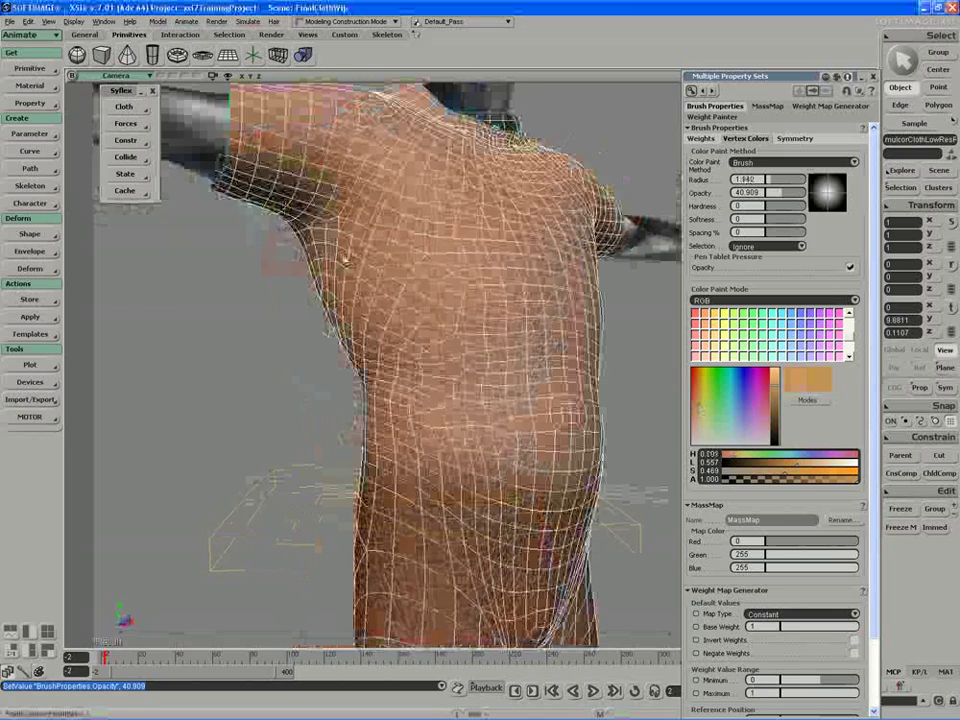
# - Undo the test stroke and lightly tint the shirt's sides and back with the golden tan at 6.061 opacity
pyautogui.hotkey('ctrl', 'z')
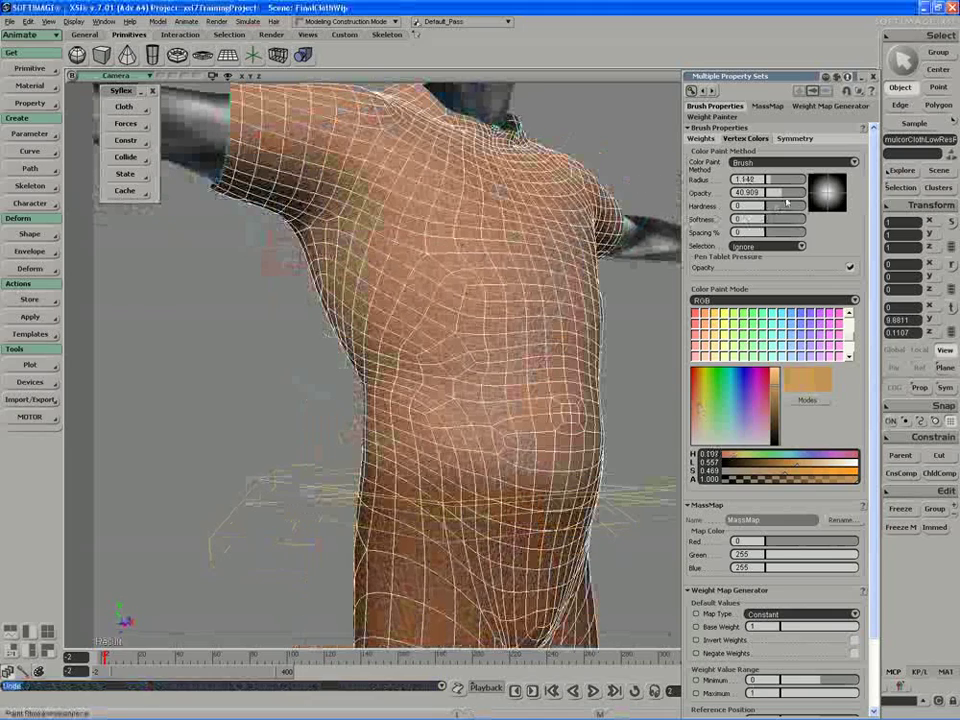
pyautogui.moveTo(790, 200); pyautogui.dragTo(770, 196)
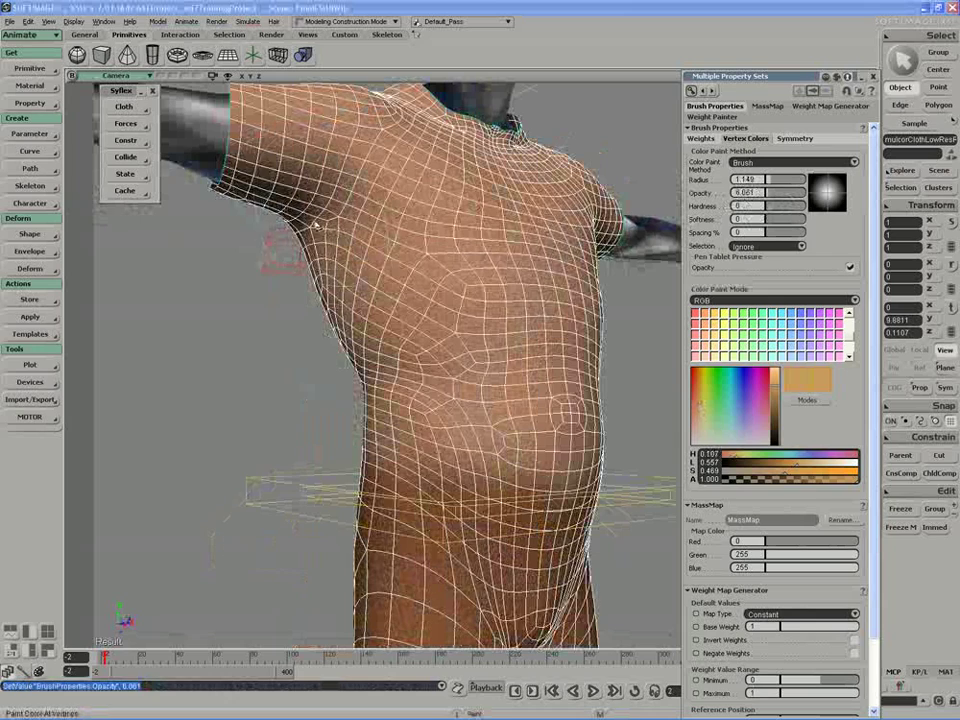
pyautogui.moveTo(284, 254)
pyautogui.mouseDown()
pyautogui.moveTo(300, 240)
pyautogui.moveTo(322, 252)
pyautogui.mouseUp()
pyautogui.moveTo(450, 272); pyautogui.dragTo(272, 303, button='right')
pyautogui.moveTo(484, 248); pyautogui.dragTo(472, 262)
pyautogui.moveTo(472, 263)
pyautogui.mouseDown(button='middle')
pyautogui.moveTo(570, 259)
pyautogui.moveTo(446, 347)
pyautogui.moveTo(401, 321)
pyautogui.moveTo(477, 248)
pyautogui.moveTo(428, 300)
pyautogui.mouseUp(button='middle')
pyautogui.moveTo(443, 214); pyautogui.dragTo(460, 215)
pyautogui.moveTo(460, 220); pyautogui.dragTo(431, 248, button='right')
pyautogui.moveTo(432, 247); pyautogui.dragTo(521, 199, button='middle')
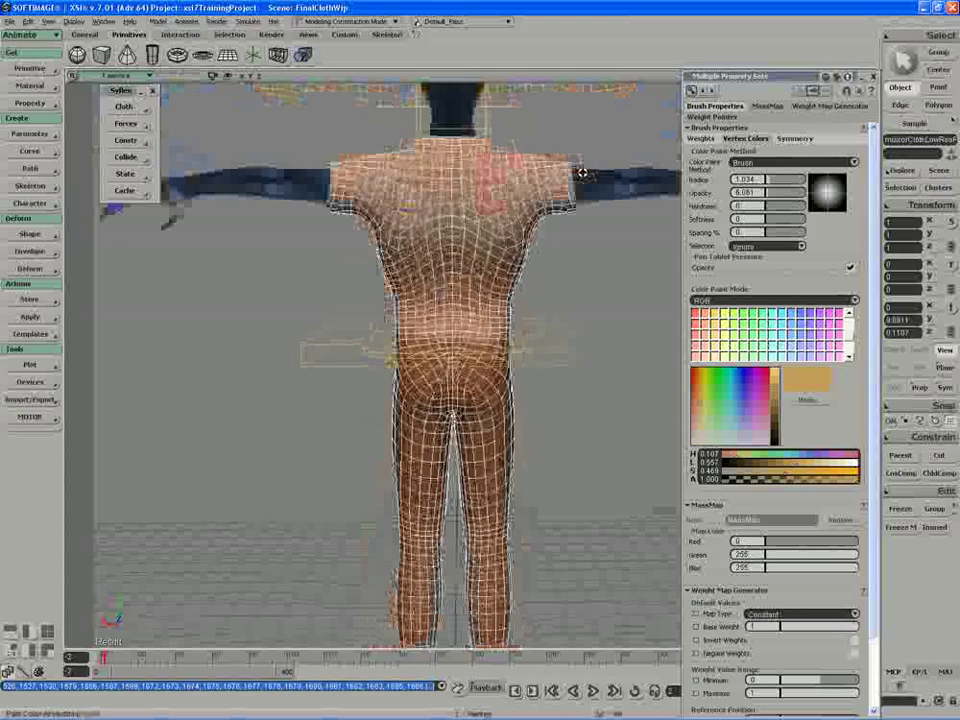
# - Deselect the clothing mesh and preview the whole character in a render region
pyautogui.press('space')
pyautogui.click(641, 326)
pyautogui.moveTo(600, 325)
pyautogui.mouseDown(button='middle')
pyautogui.moveTo(476, 321)
pyautogui.moveTo(521, 274)
pyautogui.moveTo(585, 270)
pyautogui.moveTo(510, 308)
pyautogui.moveTo(454, 279)
pyautogui.moveTo(463, 317)
pyautogui.moveTo(338, 306)
pyautogui.moveTo(373, 321)
pyautogui.moveTo(377, 266)
pyautogui.moveTo(489, 313)
pyautogui.moveTo(471, 296)
pyautogui.moveTo(519, 261)
pyautogui.mouseUp(button='middle')
pyautogui.press('s')
pyautogui.press('q')
pyautogui.moveTo(575, 110)
pyautogui.mouseDown()
pyautogui.moveTo(322, 582)
pyautogui.moveTo(278, 635)
pyautogui.mouseUp()
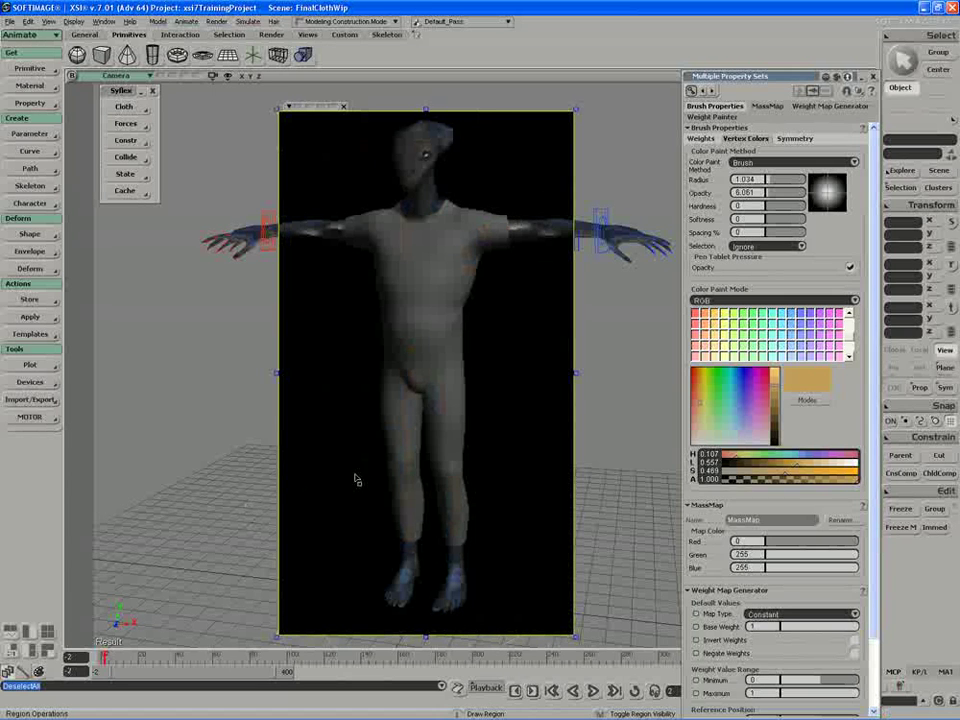
pyautogui.middleClick(229, 393)
# - Reselect the clothing mesh with the character framed from the front at an angle
pyautogui.press('space')
pyautogui.click(428, 309)
pyautogui.press('s')
pyautogui.moveTo(400, 346); pyautogui.dragTo(366, 351, button='right')
pyautogui.moveTo(366, 351); pyautogui.dragTo(298, 379, button='middle')
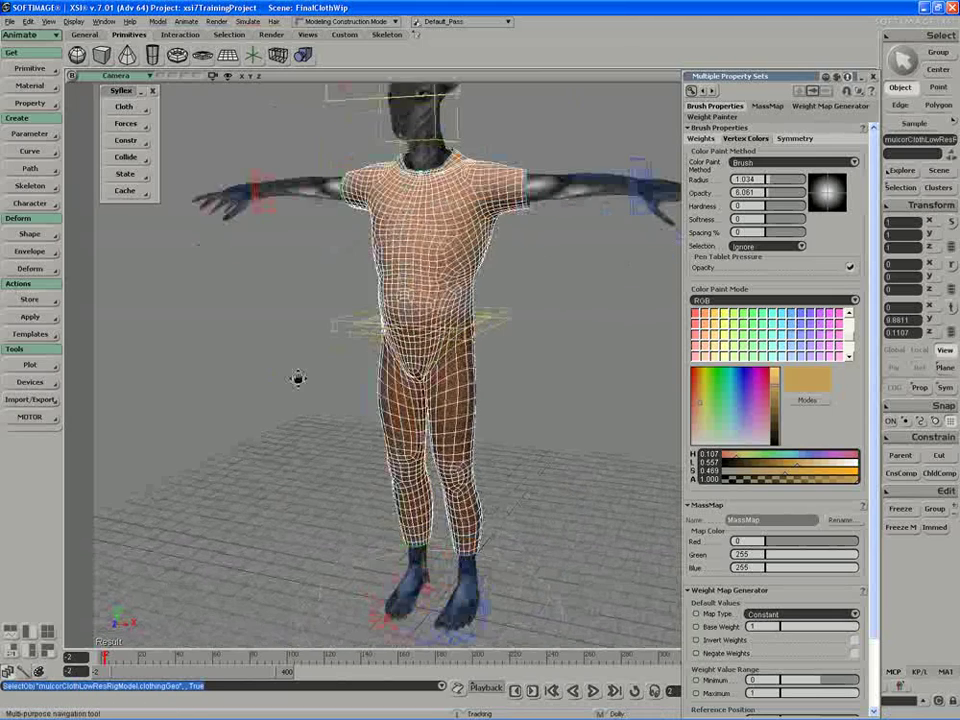
pyautogui.moveTo(298, 379); pyautogui.dragTo(306, 362)
pyautogui.press('space')
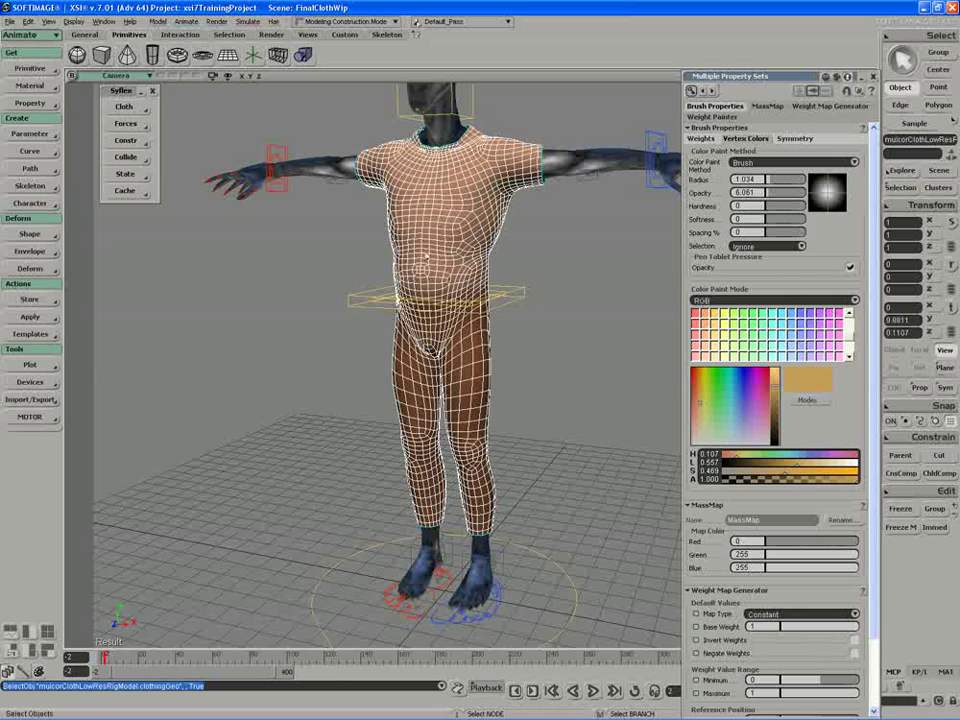
# - Open the Render Tree for the clothing's joggingSuitMat material and arrange it below the character, enlarging its workspace
pyautogui.press('7')
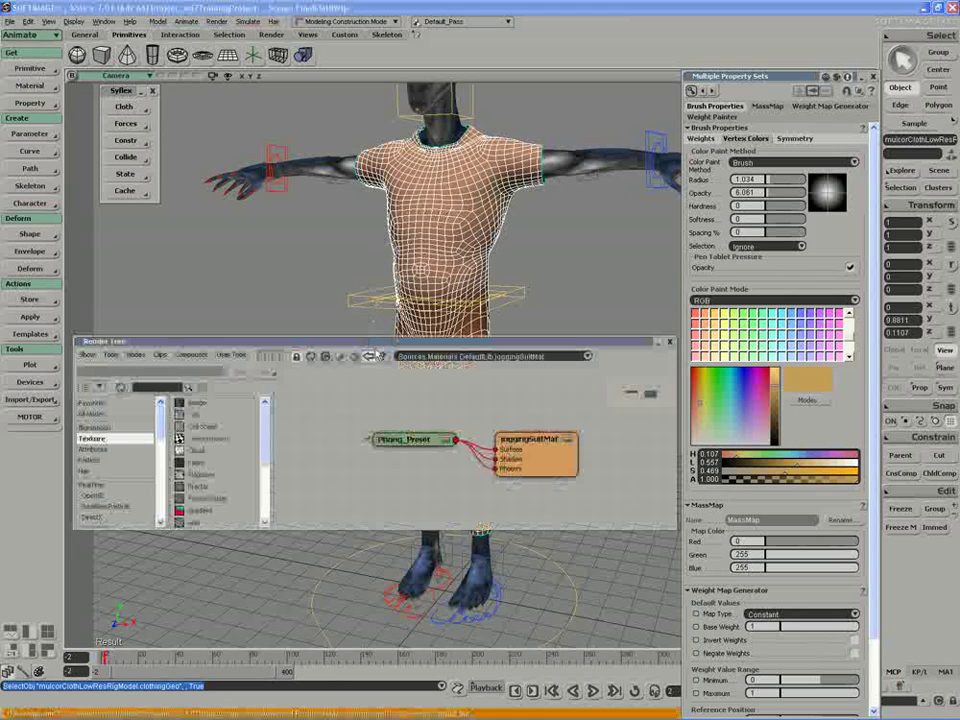
pyautogui.moveTo(372, 340); pyautogui.dragTo(403, 383)
pyautogui.moveTo(452, 566); pyautogui.dragTo(452, 621)
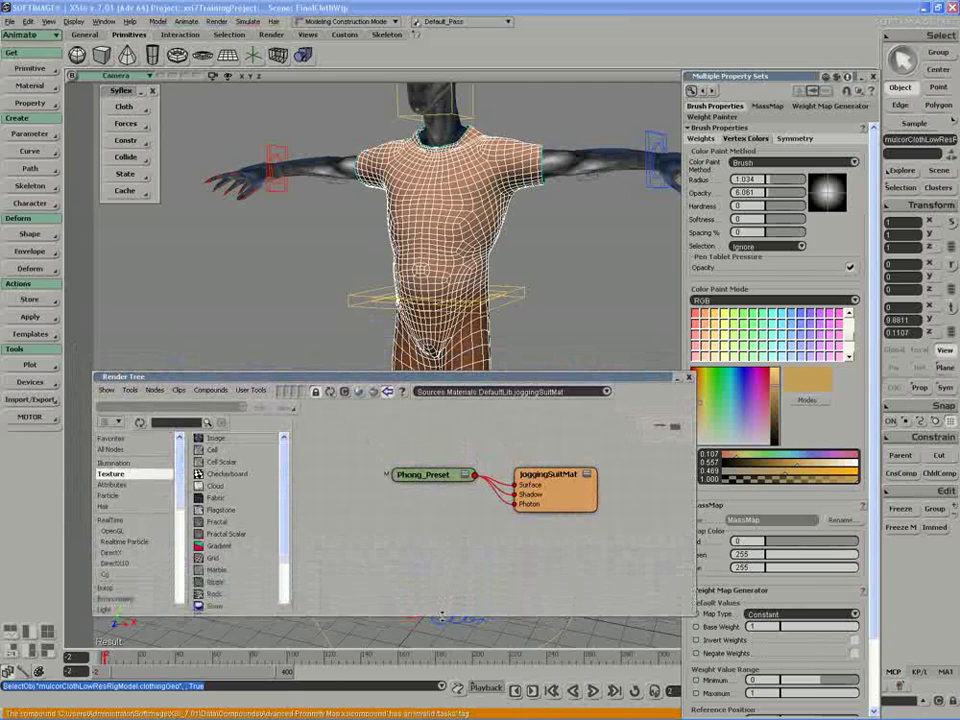
pyautogui.moveTo(421, 477); pyautogui.dragTo(420, 502)
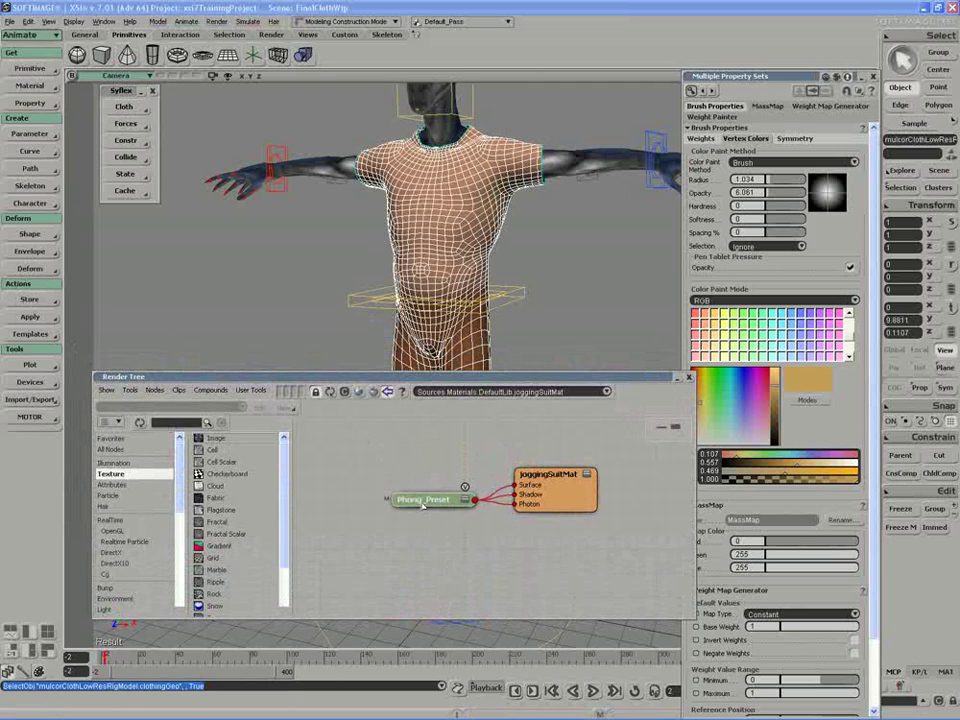
pyautogui.moveTo(398, 378); pyautogui.dragTo(399, 403)
pyautogui.press('s')
pyautogui.moveTo(458, 335); pyautogui.dragTo(437, 340, button='middle')
pyautogui.moveTo(437, 340); pyautogui.dragTo(439, 276)
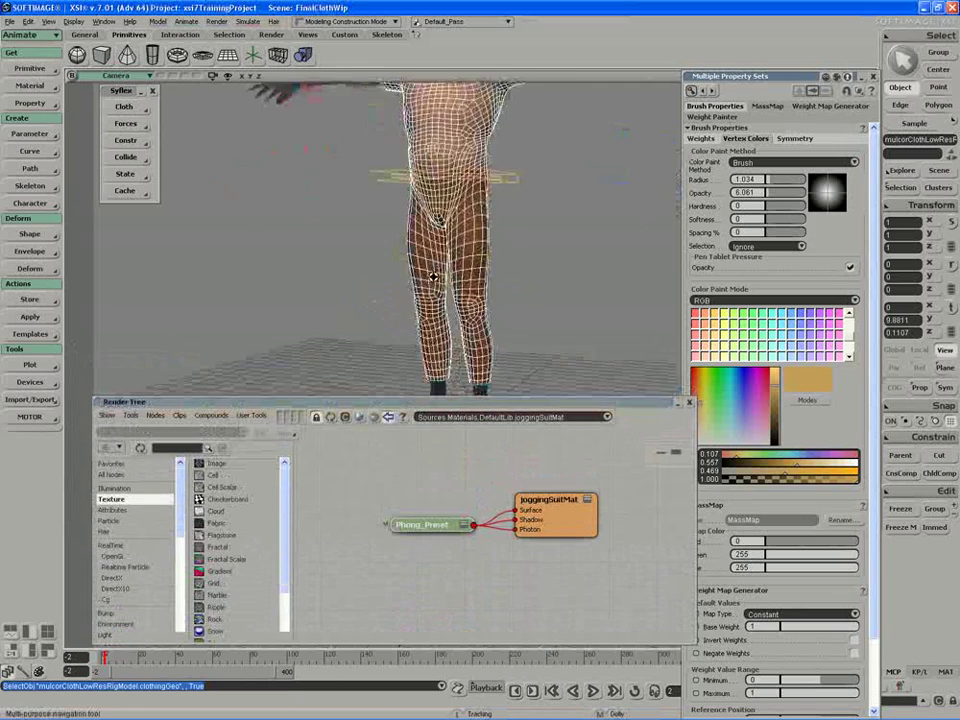
pyautogui.moveTo(439, 276); pyautogui.dragTo(456, 250, button='middle')
pyautogui.moveTo(387, 404); pyautogui.dragTo(388, 410)
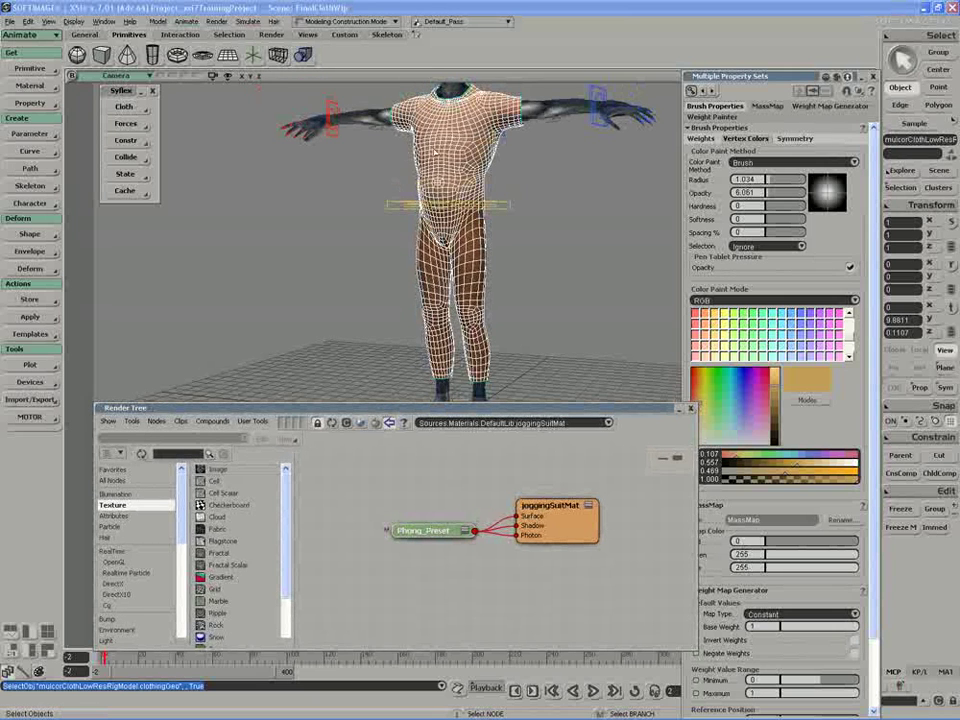
# - Expand the illumination inputs of the Phong_Preset node and review its diffuse color properties
pyautogui.click(464, 531)
pyautogui.click(397, 542)
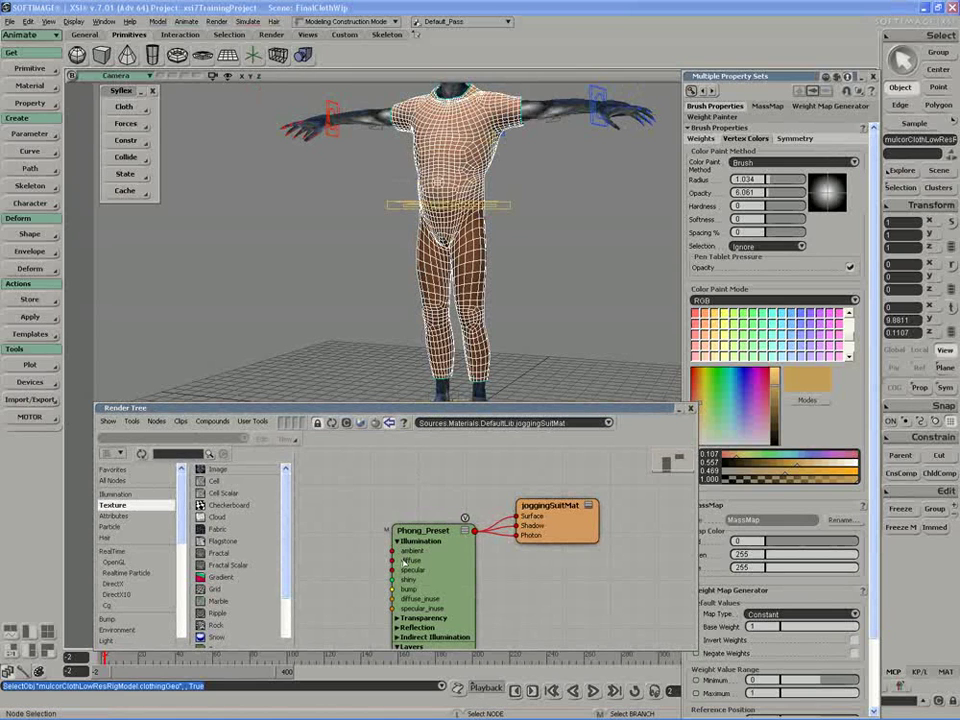
pyautogui.doubleClick(413, 558)
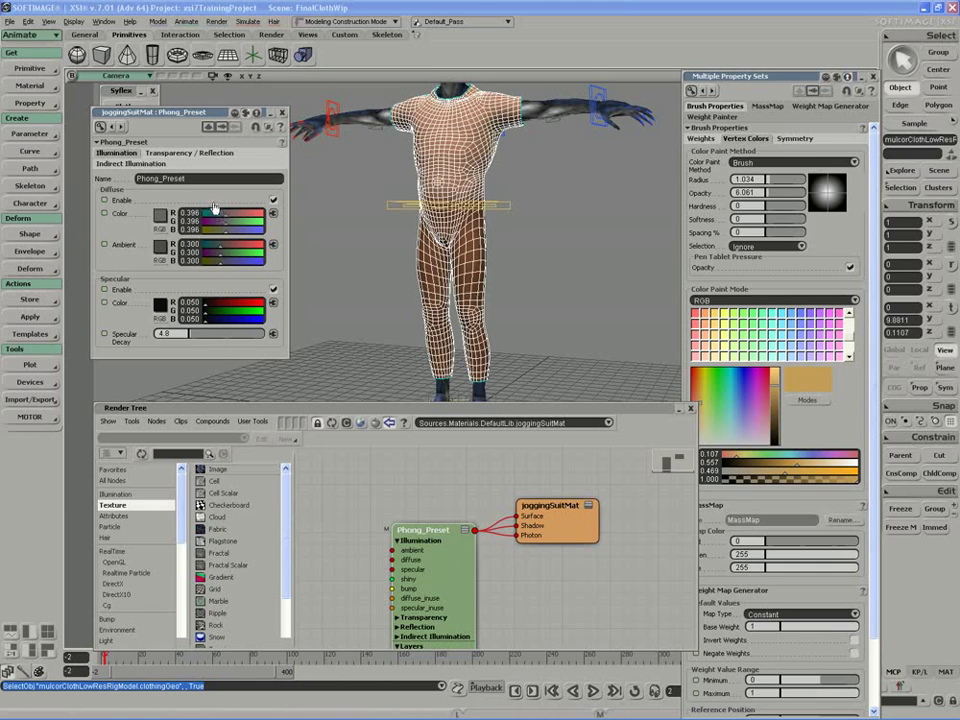
pyautogui.click(282, 113)
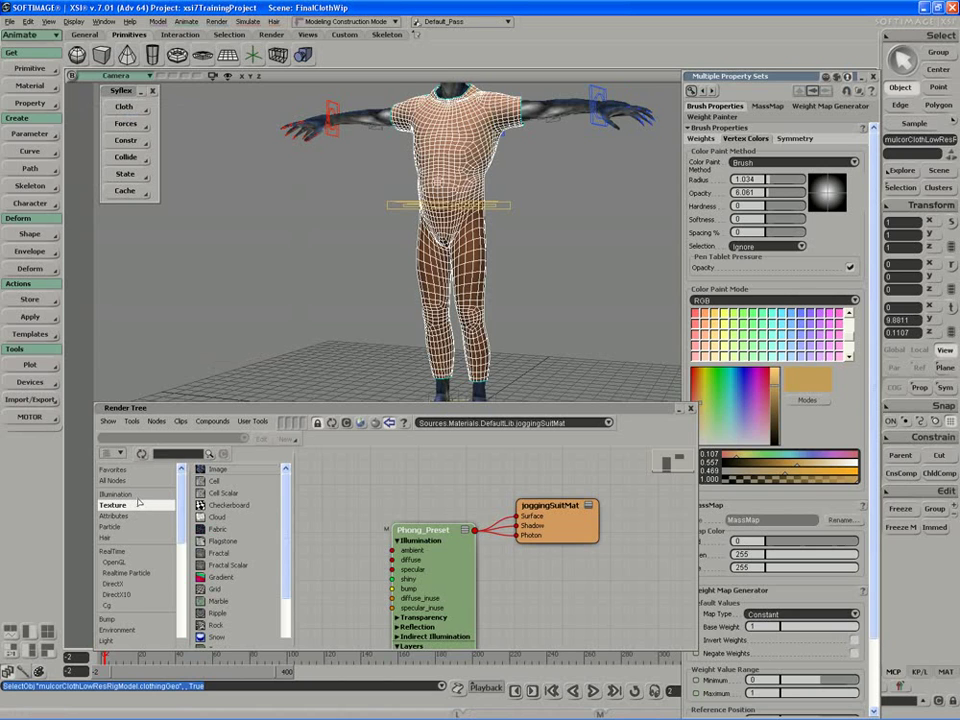
# - Connect a Vertex RGBA texture node to the diffuse input of Phong_Preset and set its vertex property to Vertex_Color
pyautogui.scroll(-2, 268, 540)
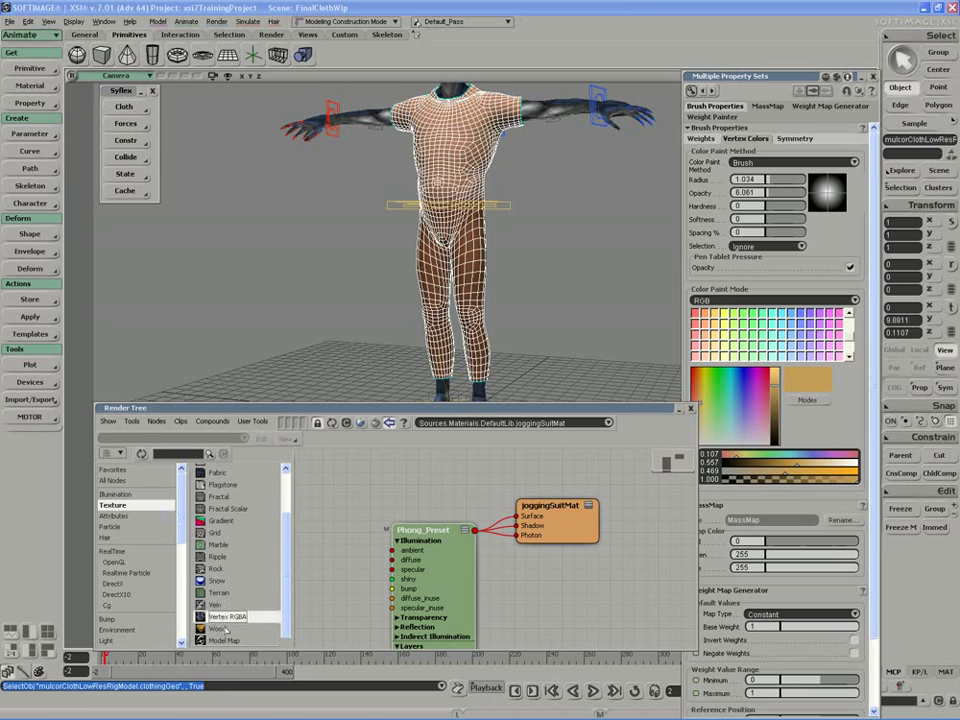
pyautogui.moveTo(227, 620); pyautogui.dragTo(391, 560)
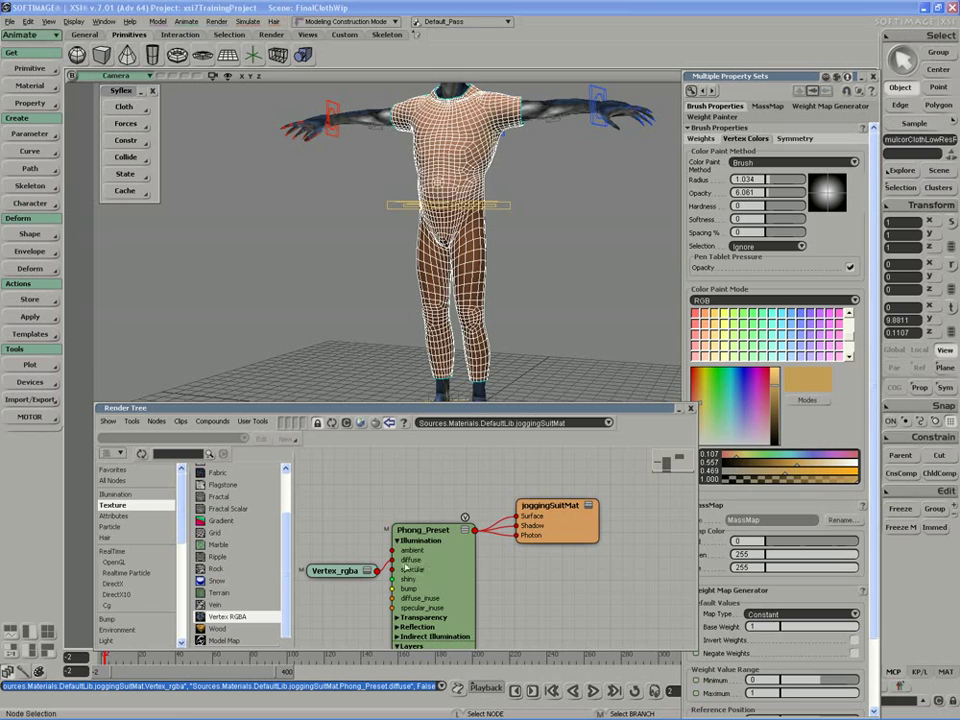
pyautogui.doubleClick(341, 573)
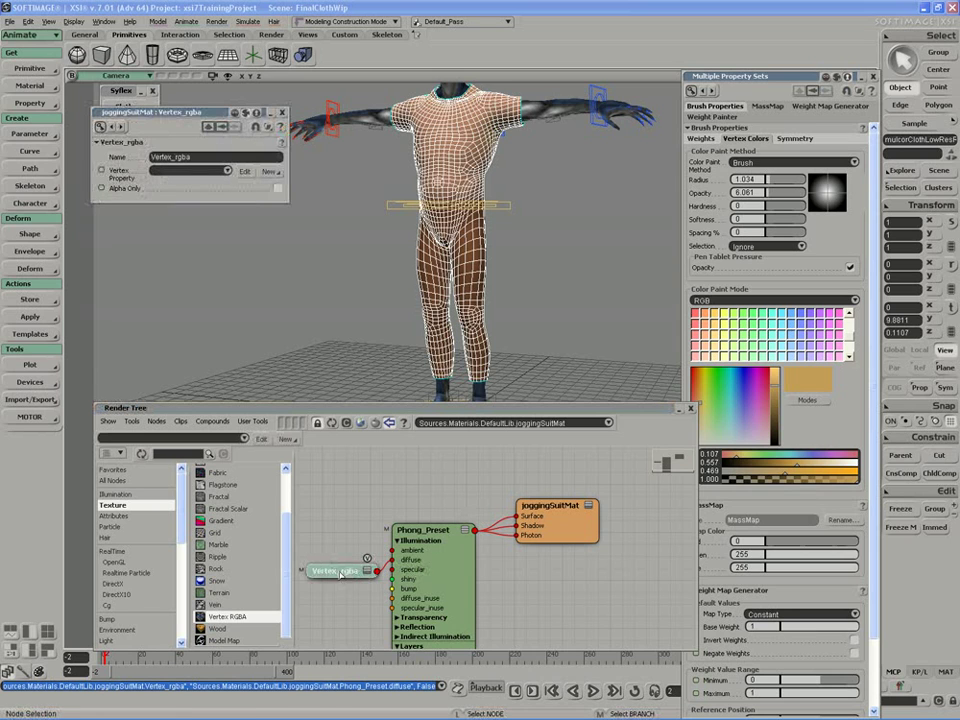
pyautogui.click(226, 171)
pyautogui.click(204, 183)
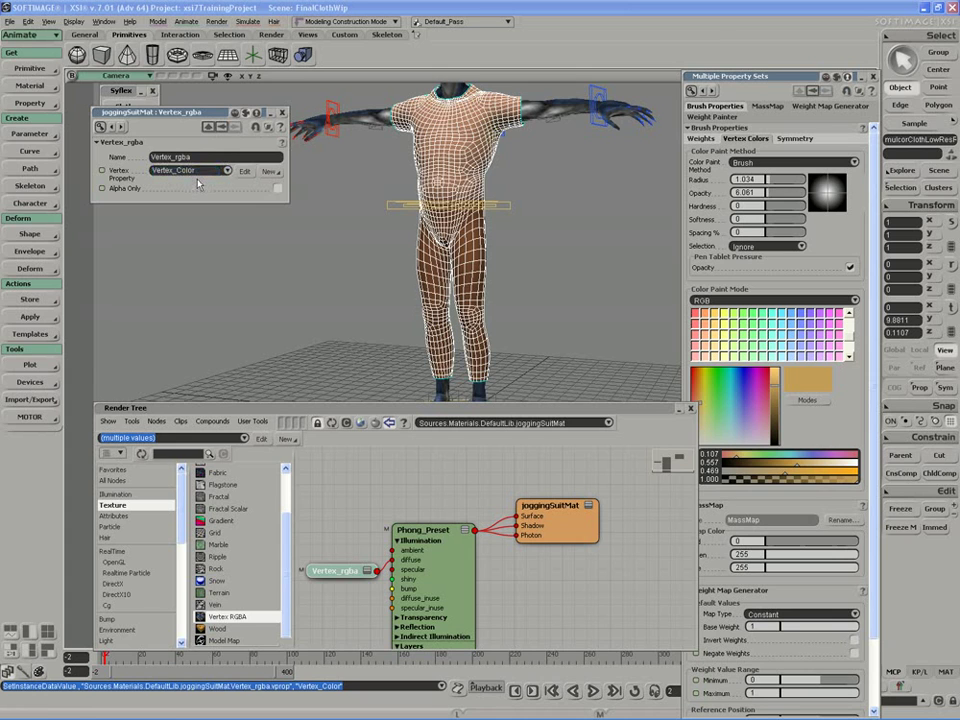
# - Move the Render Tree lower to uncover the character and preview the painted clothing in a render region
pyautogui.scroll(5, 362, 225)
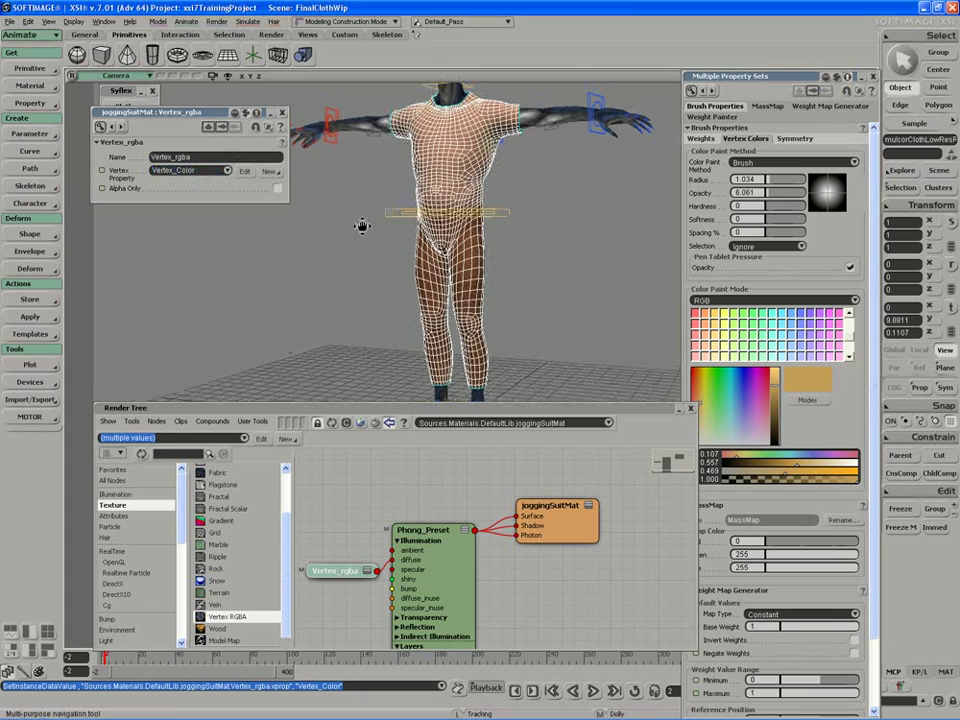
pyautogui.moveTo(366, 408); pyautogui.dragTo(350, 514)
pyautogui.press('s')
pyautogui.moveTo(346, 462); pyautogui.dragTo(452, 354, button='middle')
pyautogui.press('q')
pyautogui.press('q')
pyautogui.moveTo(570, 102); pyautogui.dragTo(367, 508)
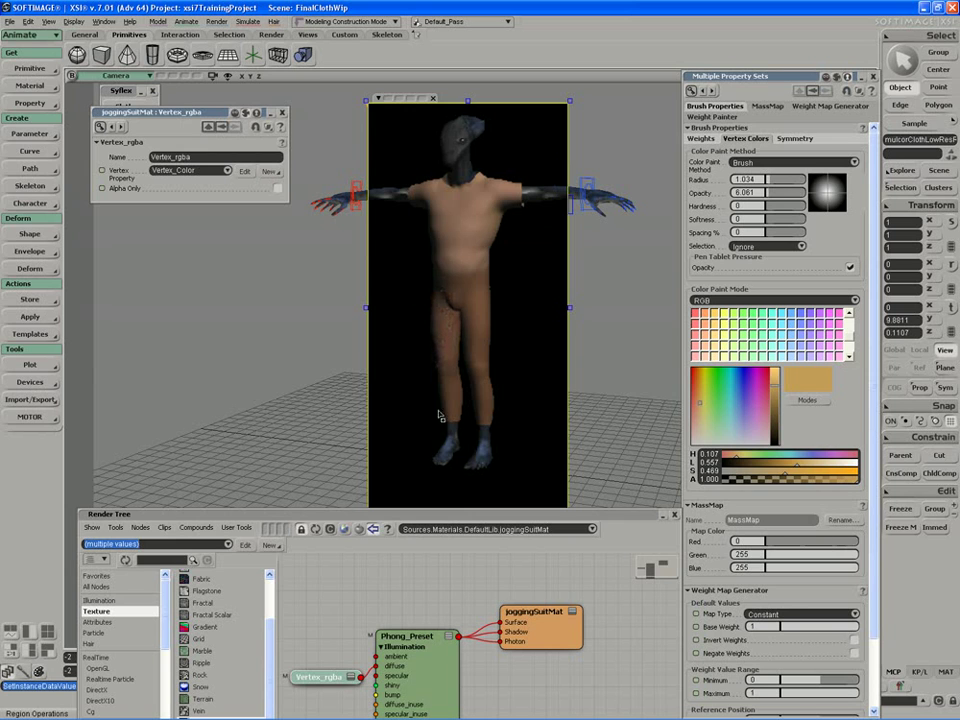
pyautogui.press('s')
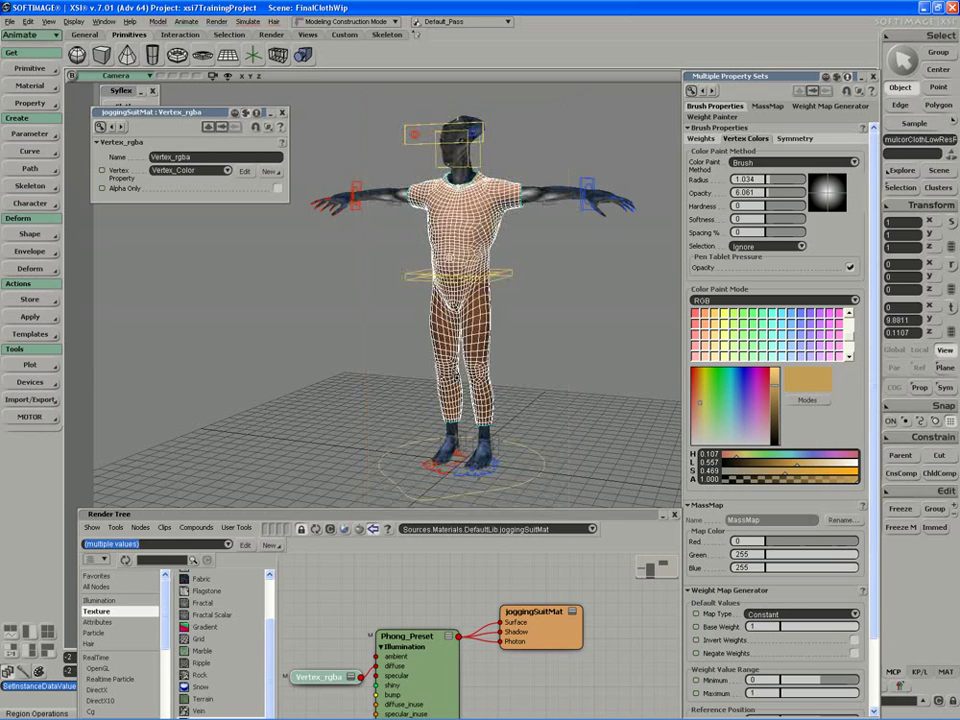
# - Add a second vertex color map to the clothing mesh
pyautogui.moveTo(497, 388); pyautogui.dragTo(424, 440, button='middle')
pyautogui.moveTo(424, 440); pyautogui.dragTo(420, 386)
pyautogui.moveTo(420, 386); pyautogui.dragTo(412, 410, button='right')
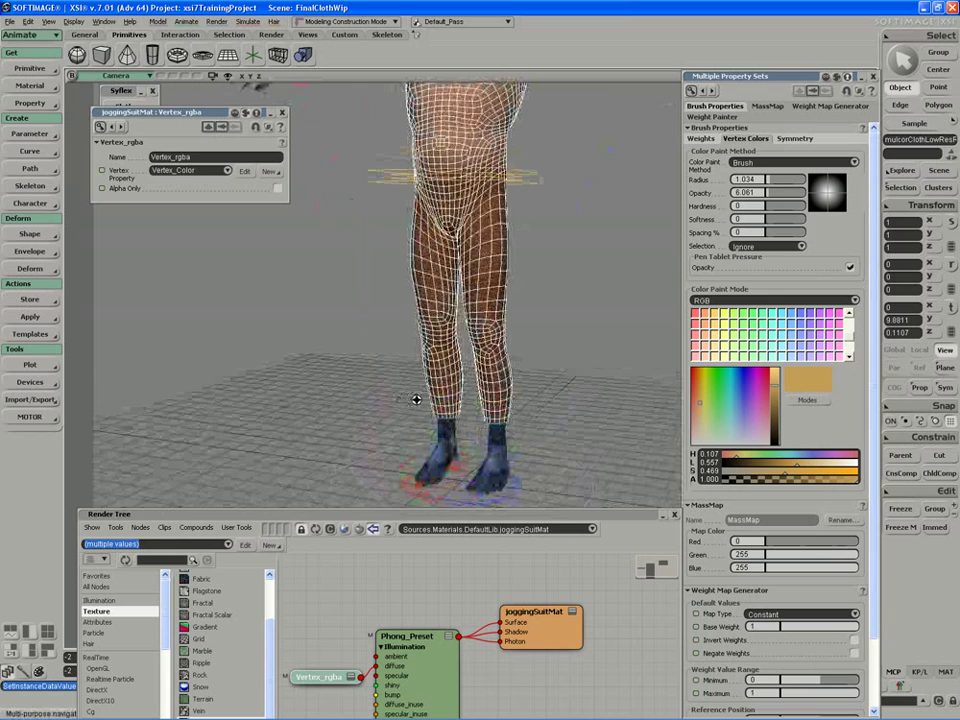
pyautogui.press('s')
pyautogui.moveTo(478, 178); pyautogui.dragTo(456, 230, button='right')
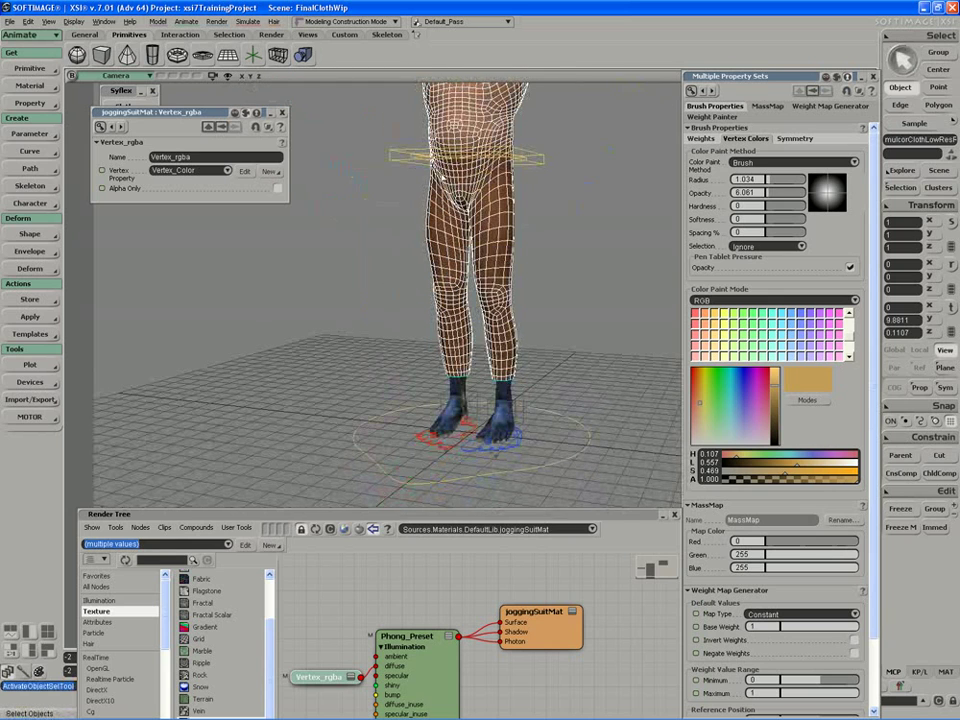
pyautogui.moveTo(422, 221); pyautogui.dragTo(416, 273)
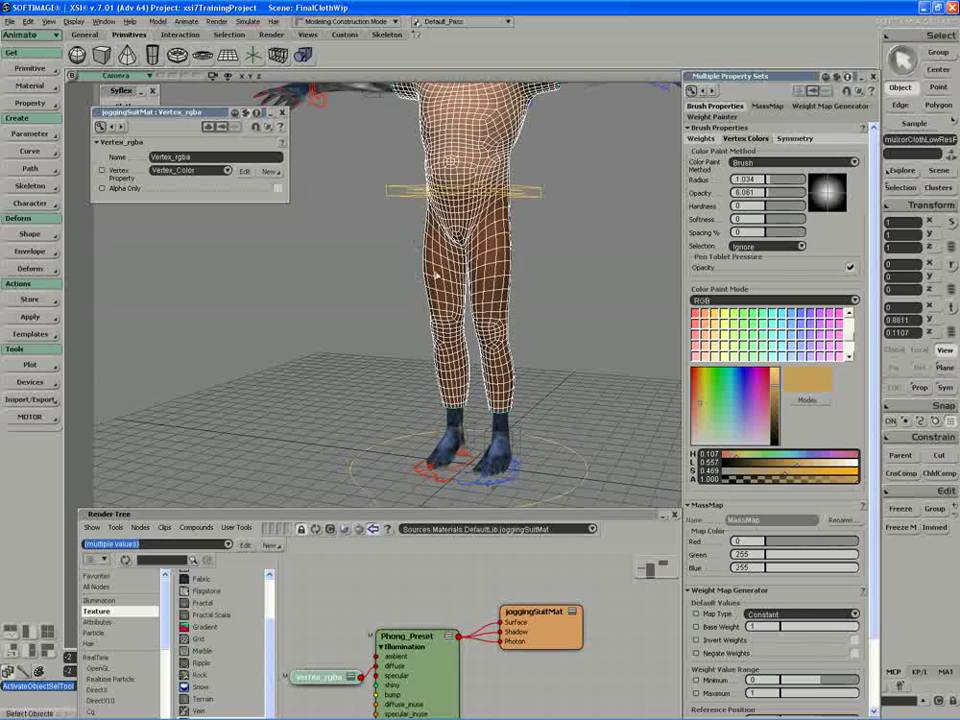
pyautogui.click(30, 103)
pyautogui.click(106, 131)
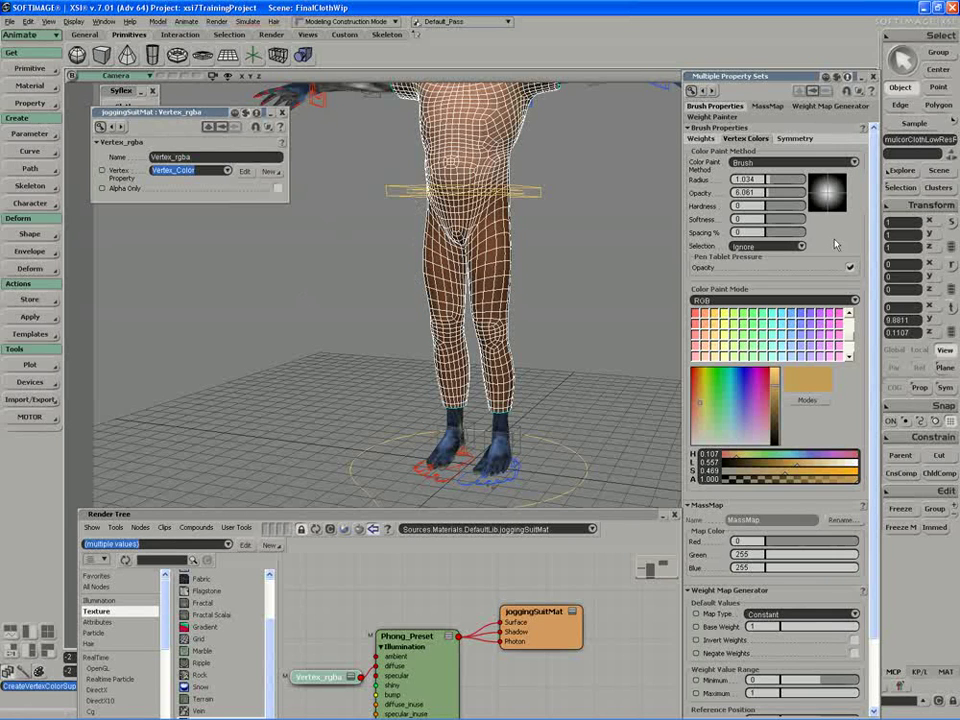
# - Locate the new vertex color map in the clothing mesh's Texture_Coordinates_AUTO cluster and rename it textureMask
pyautogui.click(902, 189)
pyautogui.click(732, 254)
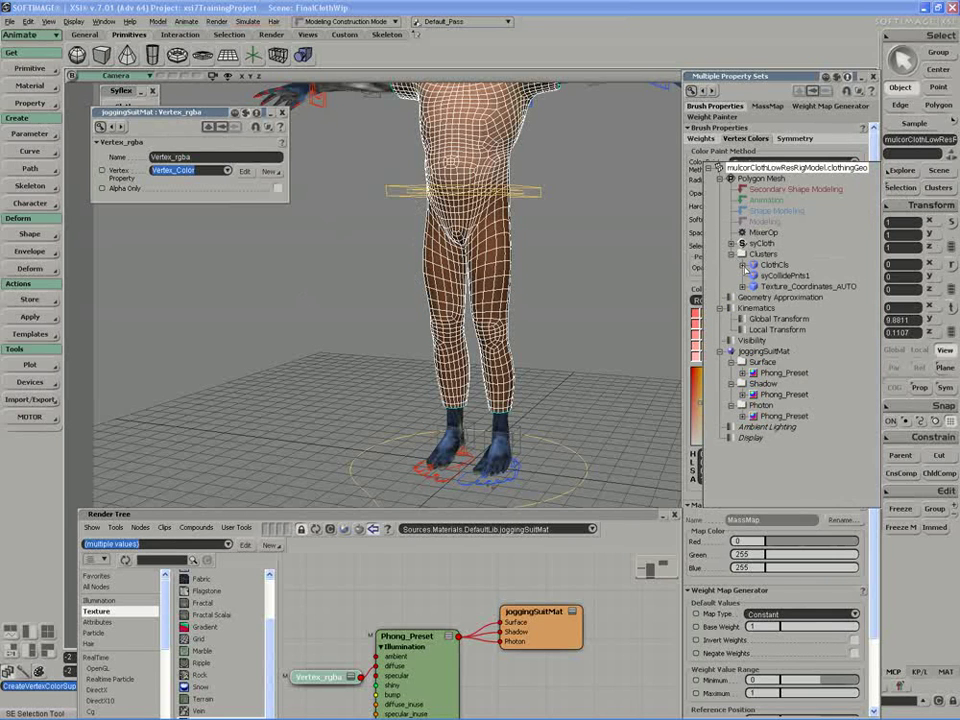
pyautogui.click(742, 286)
pyautogui.click(796, 319)
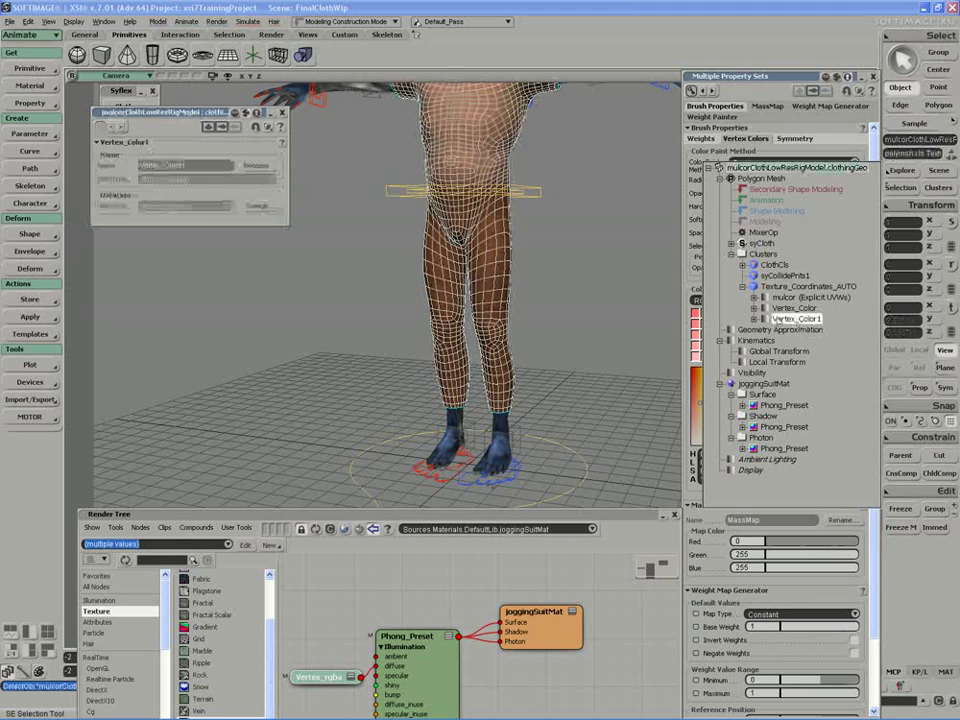
pyautogui.click(256, 165)
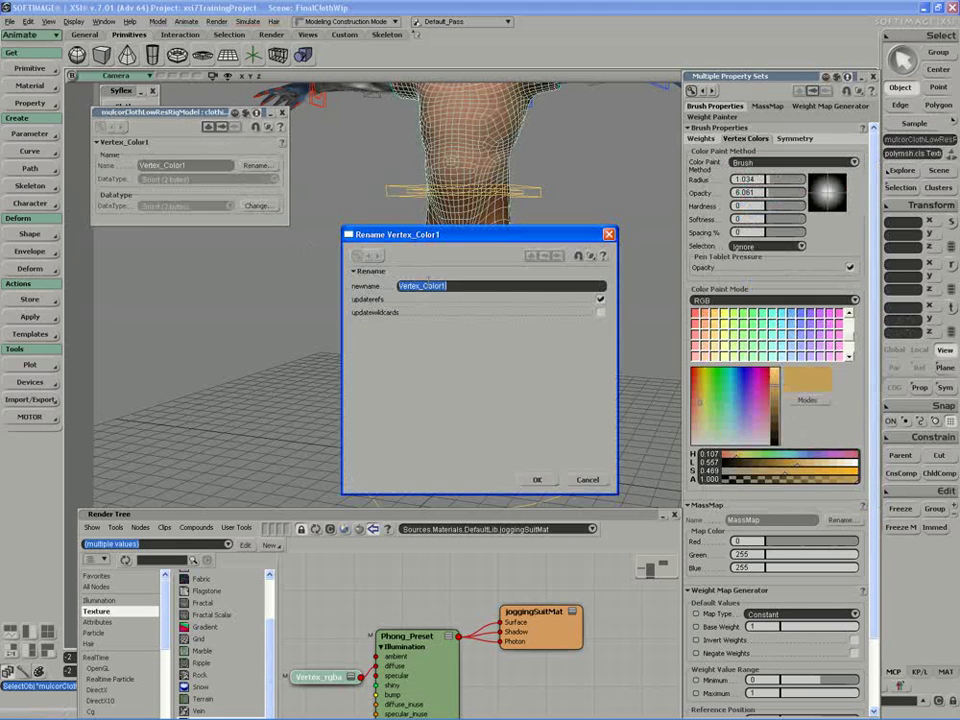
pyautogui.write('textureMask')
pyautogui.press('Return')
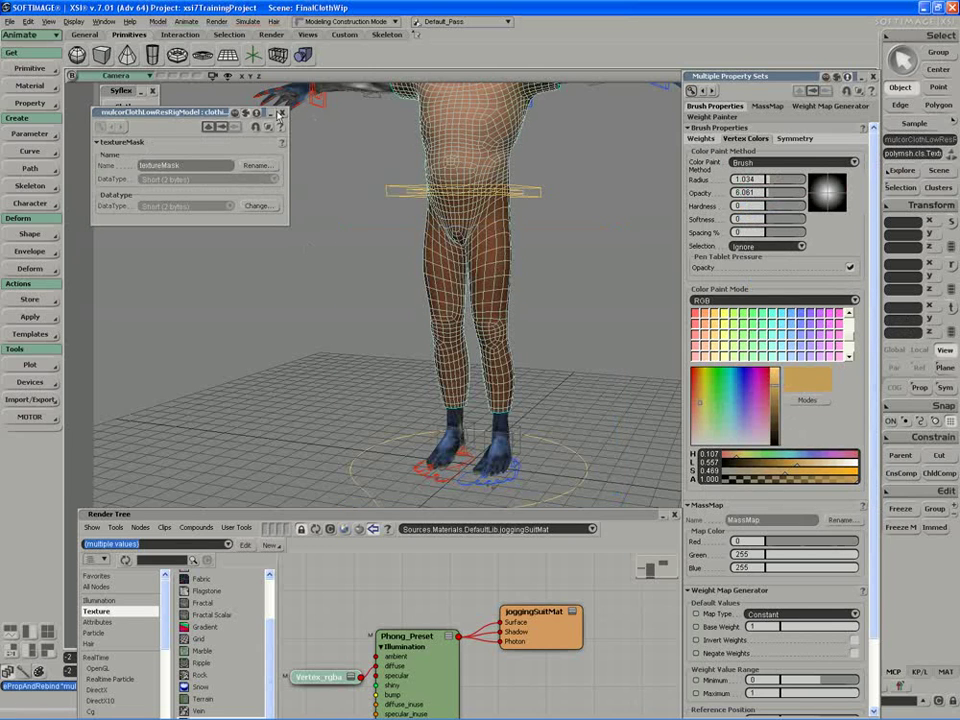
pyautogui.click(282, 112)
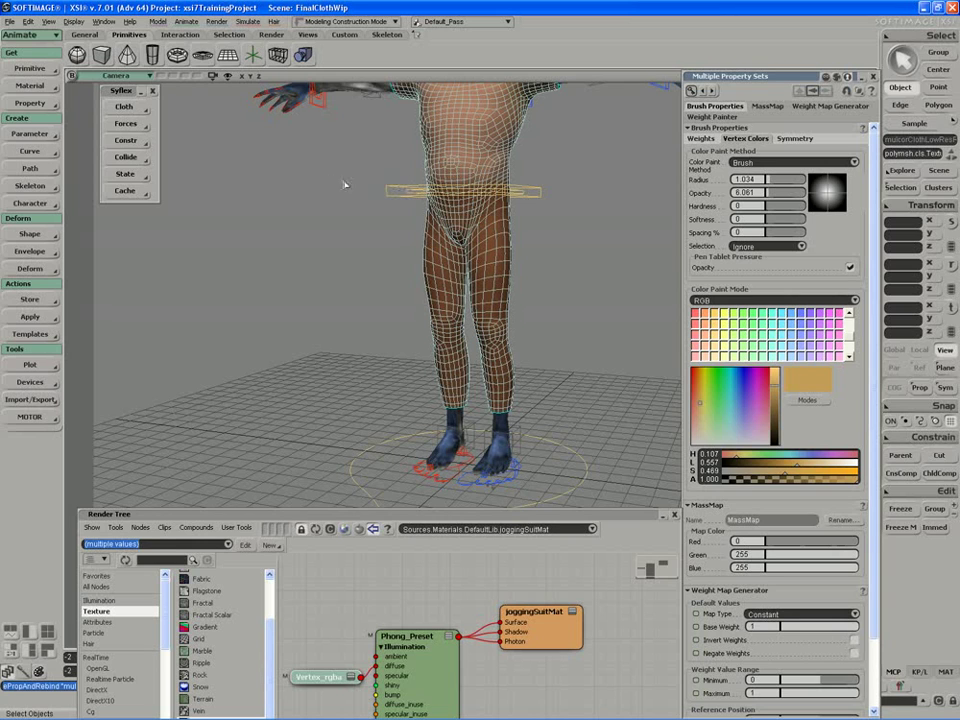
# - Set the vertex color brush to black with opacity 100 and radius 2.172, and activate the paint tool
pyautogui.hotkey('ctrl', 'w')
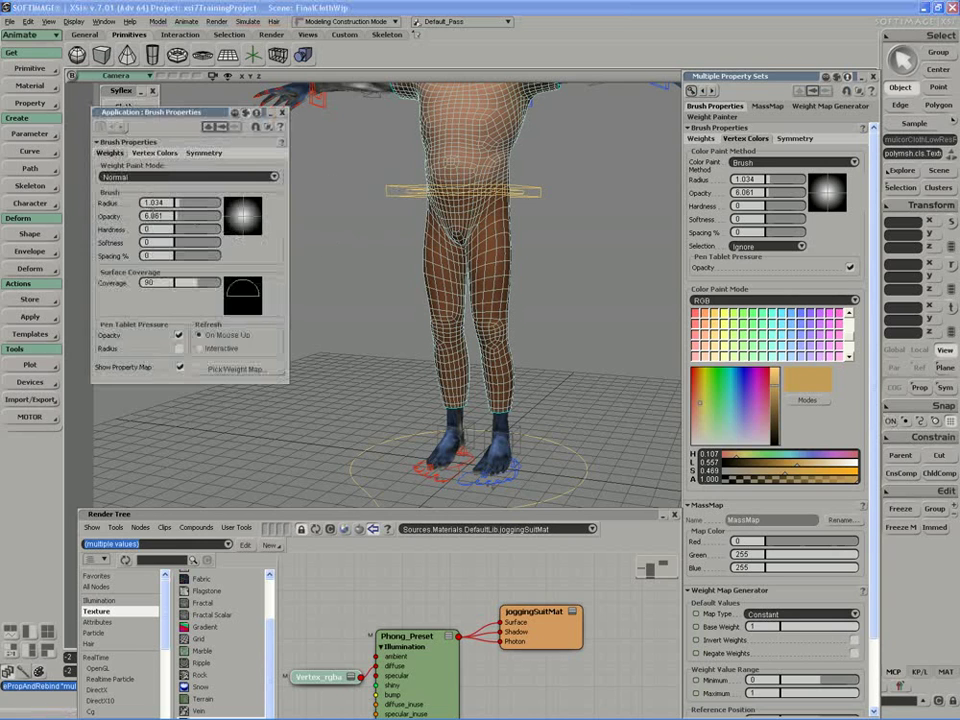
pyautogui.click(154, 152)
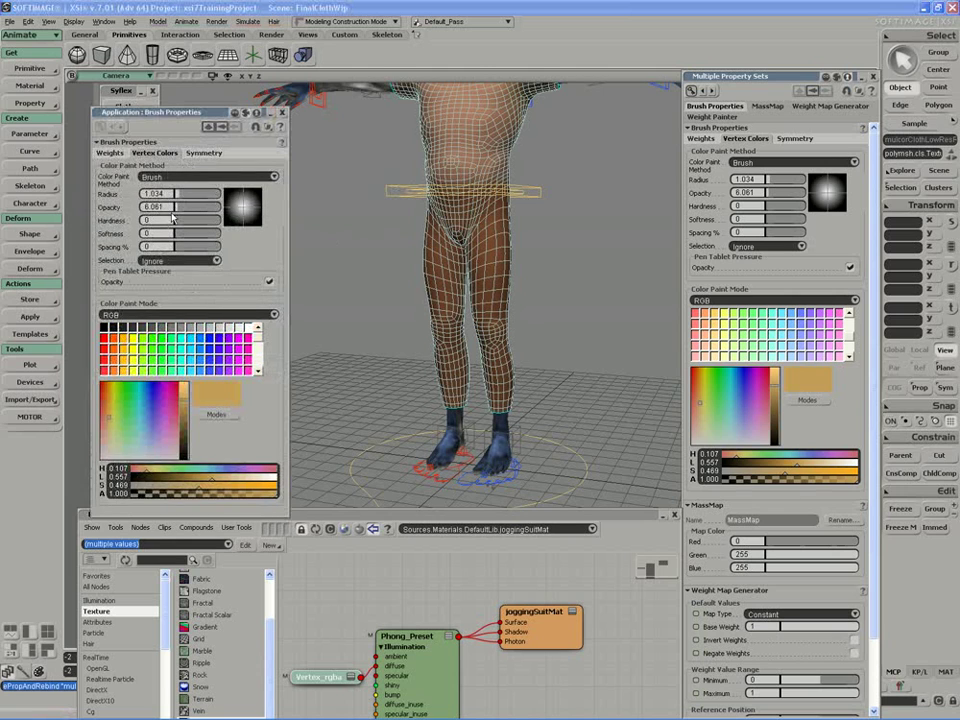
pyautogui.moveTo(171, 210); pyautogui.dragTo(232, 215)
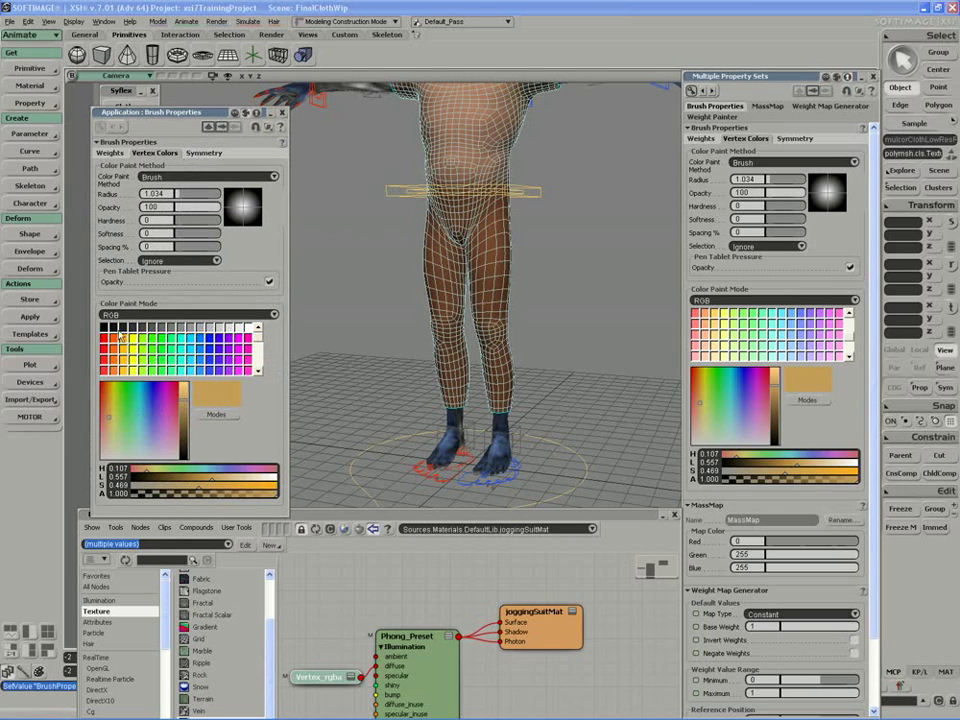
pyautogui.click(104, 329)
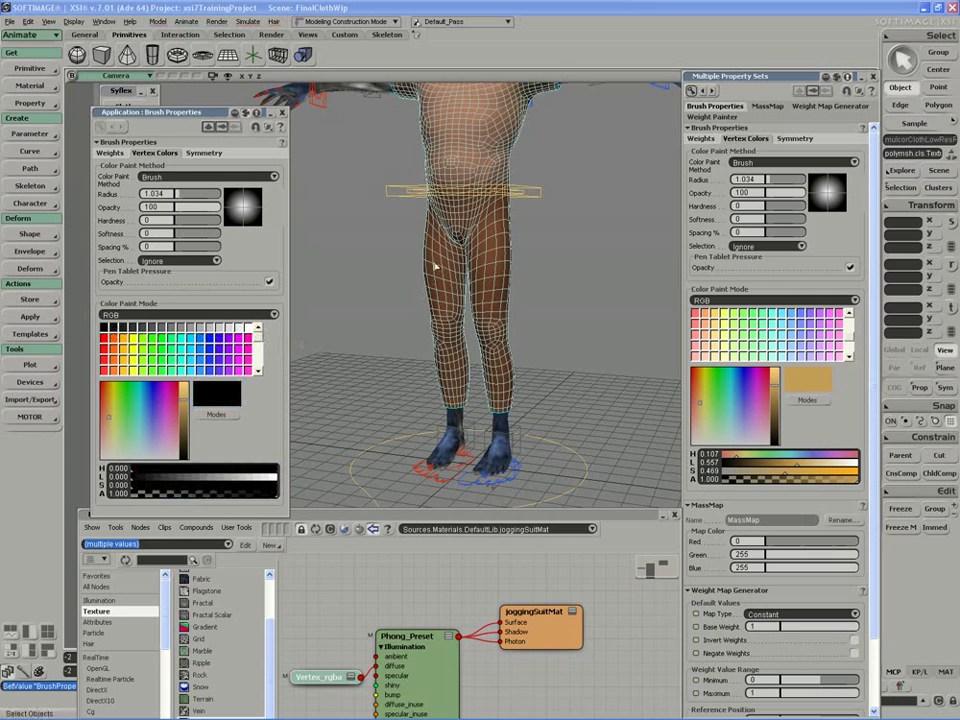
pyautogui.hotkey('shift', 'w')
pyautogui.moveTo(432, 288); pyautogui.dragTo(487, 287, button='middle')
# - Paint the front of both legs black on the clothing mesh
pyautogui.moveTo(432, 288)
pyautogui.mouseDown()
pyautogui.moveTo(441, 306)
pyautogui.moveTo(486, 332)
pyautogui.mouseUp()
pyautogui.press('s')
pyautogui.moveTo(486, 332); pyautogui.dragTo(480, 366, button='right')
pyautogui.moveTo(453, 374)
pyautogui.mouseDown()
pyautogui.moveTo(501, 373)
pyautogui.moveTo(493, 369)
pyautogui.mouseUp()
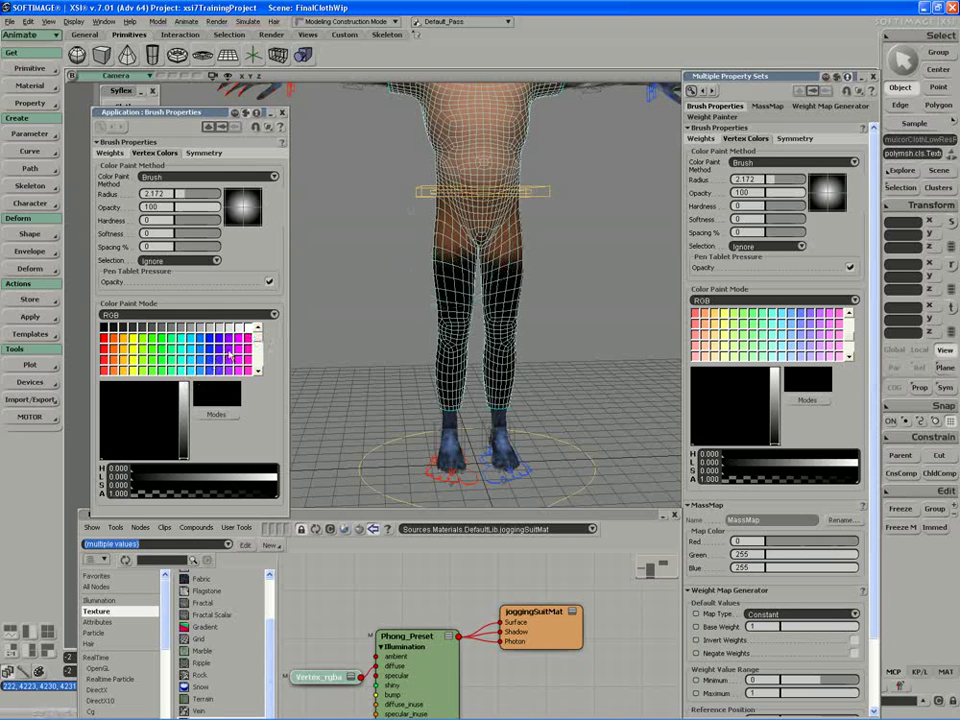
# - Switch the brush color to white and paint the front and side of both legs
pyautogui.click(247, 328)
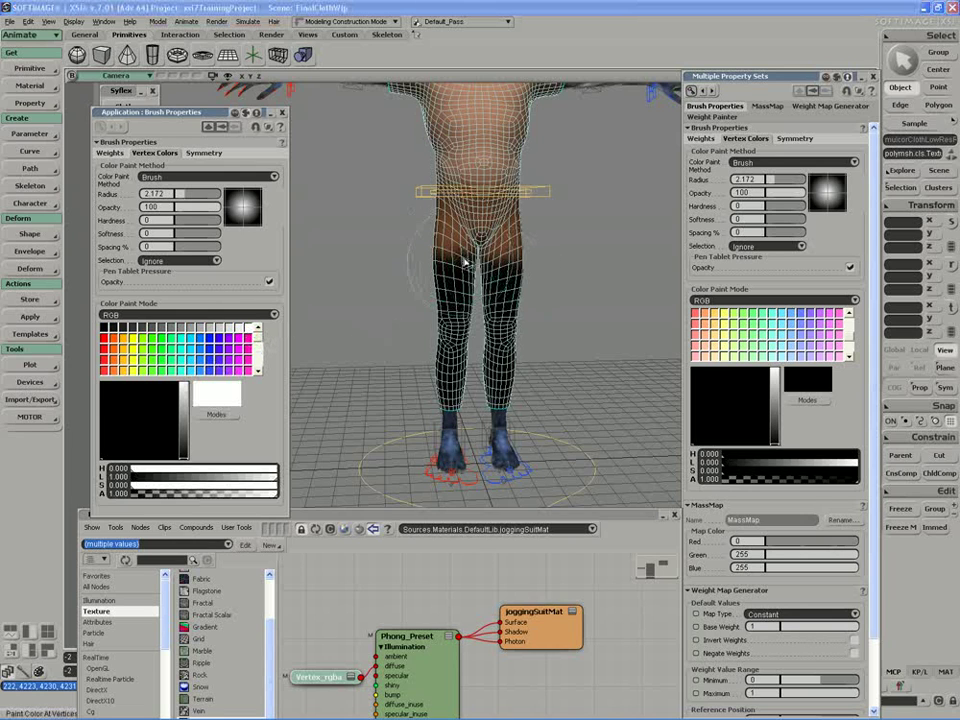
pyautogui.moveTo(459, 273)
pyautogui.mouseDown()
pyautogui.moveTo(469, 272)
pyautogui.moveTo(460, 255)
pyautogui.moveTo(523, 253)
pyautogui.moveTo(482, 244)
pyautogui.moveTo(439, 396)
pyautogui.moveTo(467, 418)
pyautogui.moveTo(492, 354)
pyautogui.mouseUp()
pyautogui.press('s')
pyautogui.moveTo(551, 349); pyautogui.dragTo(471, 345, button='right')
pyautogui.moveTo(471, 345)
pyautogui.mouseDown()
pyautogui.moveTo(469, 375)
pyautogui.moveTo(482, 345)
pyautogui.mouseUp()
# - Cover the backs of the legs and the hips up to the waist with white
pyautogui.press('s')
pyautogui.moveTo(492, 341); pyautogui.dragTo(422, 336, button='right')
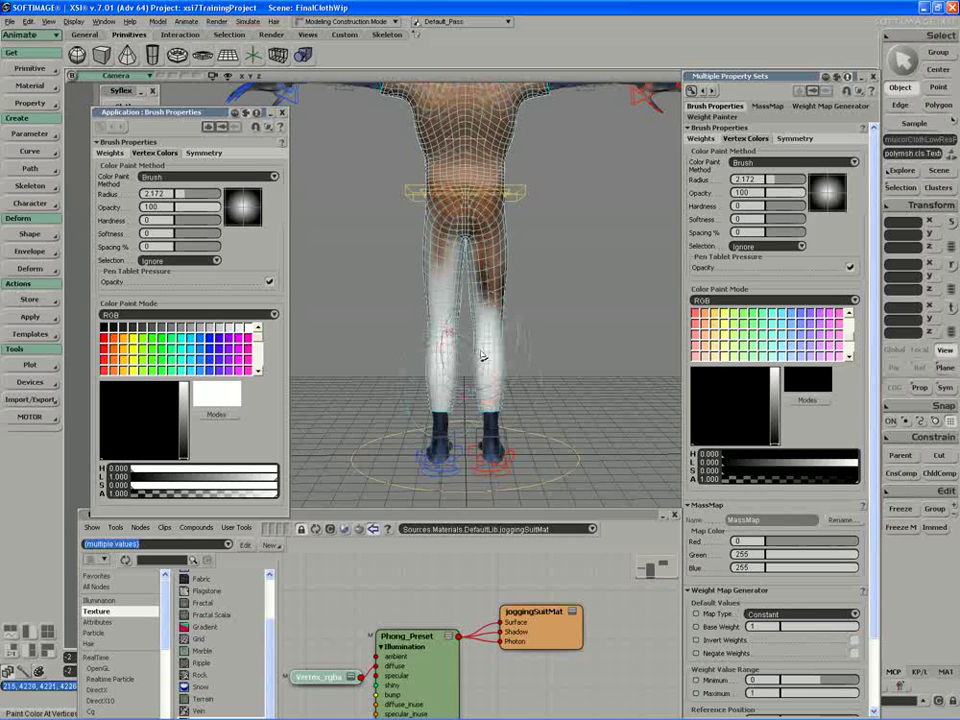
pyautogui.moveTo(479, 343)
pyautogui.mouseDown()
pyautogui.moveTo(465, 285)
pyautogui.moveTo(429, 242)
pyautogui.moveTo(488, 253)
pyautogui.moveTo(440, 230)
pyautogui.moveTo(492, 238)
pyautogui.moveTo(468, 231)
pyautogui.mouseUp()
pyautogui.moveTo(468, 231)
pyautogui.mouseDown(button='right')
pyautogui.moveTo(461, 242)
pyautogui.moveTo(491, 246)
pyautogui.mouseUp(button='right')
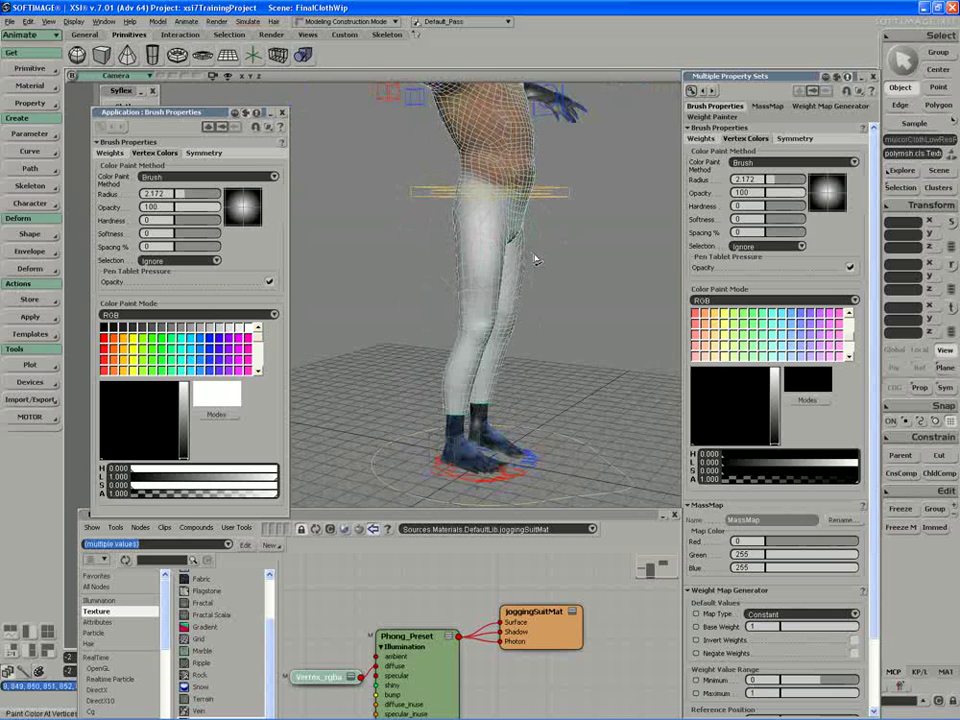
pyautogui.moveTo(548, 265)
pyautogui.mouseDown(button='right')
pyautogui.moveTo(493, 261)
pyautogui.moveTo(510, 253)
pyautogui.mouseUp(button='right')
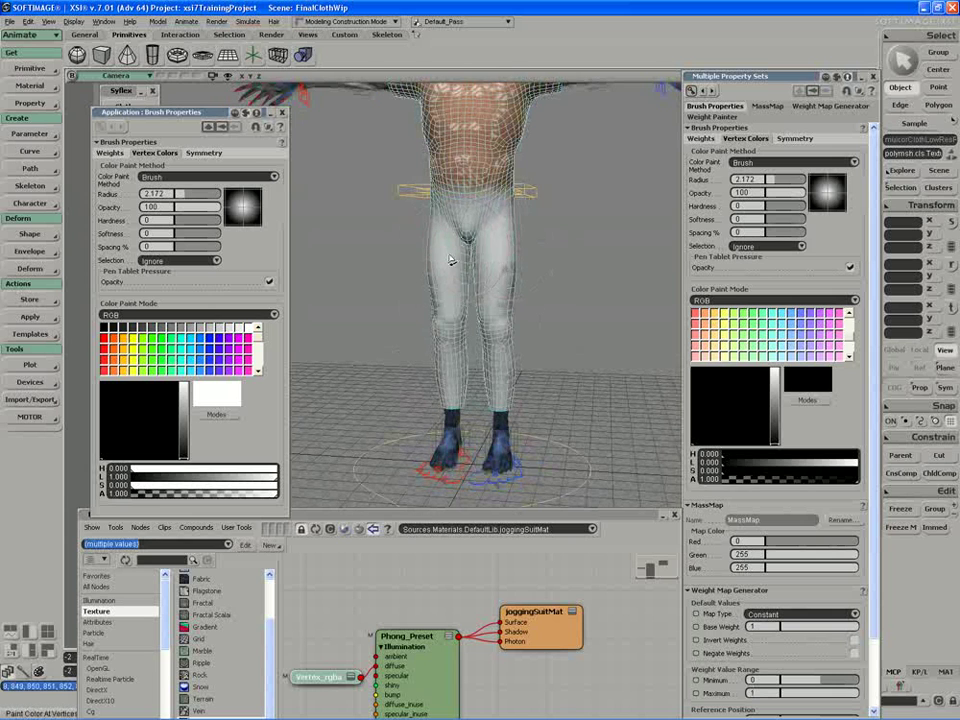
# - Switch the brush color to black and paint the front of the shirt from the shoulders to the waist
pyautogui.moveTo(451, 260)
pyautogui.mouseDown(button='right')
pyautogui.moveTo(424, 274)
pyautogui.moveTo(453, 240)
pyautogui.mouseUp(button='right')
pyautogui.click(156, 421)
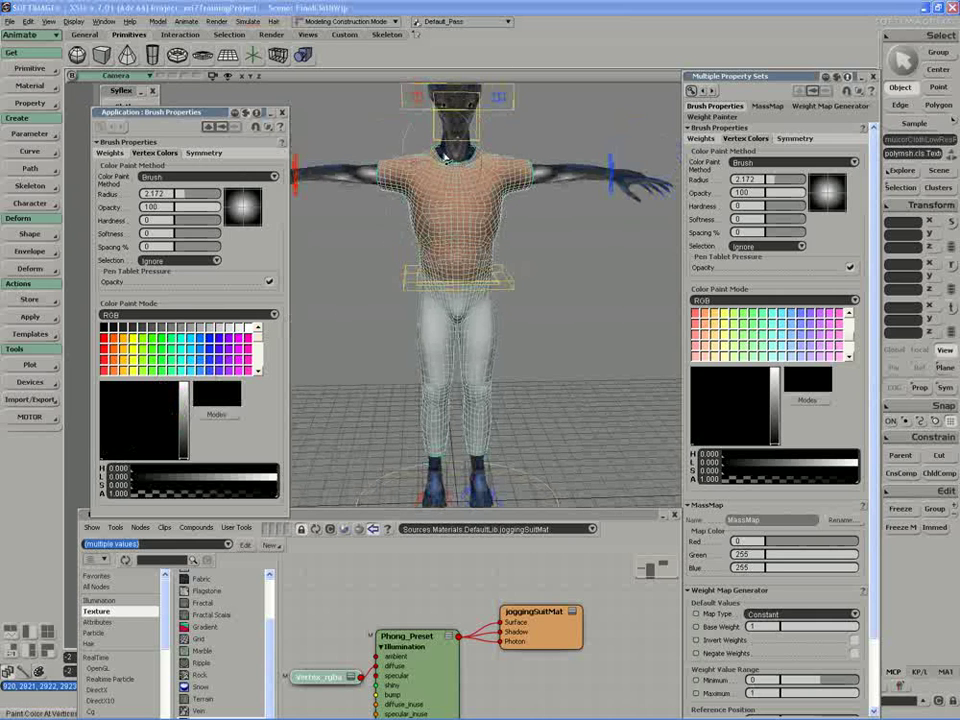
pyautogui.moveTo(388, 180)
pyautogui.mouseDown()
pyautogui.moveTo(440, 400)
pyautogui.moveTo(513, 179)
pyautogui.moveTo(440, 197)
pyautogui.mouseUp()
pyautogui.moveTo(450, 240); pyautogui.dragTo(444, 218, button='right')
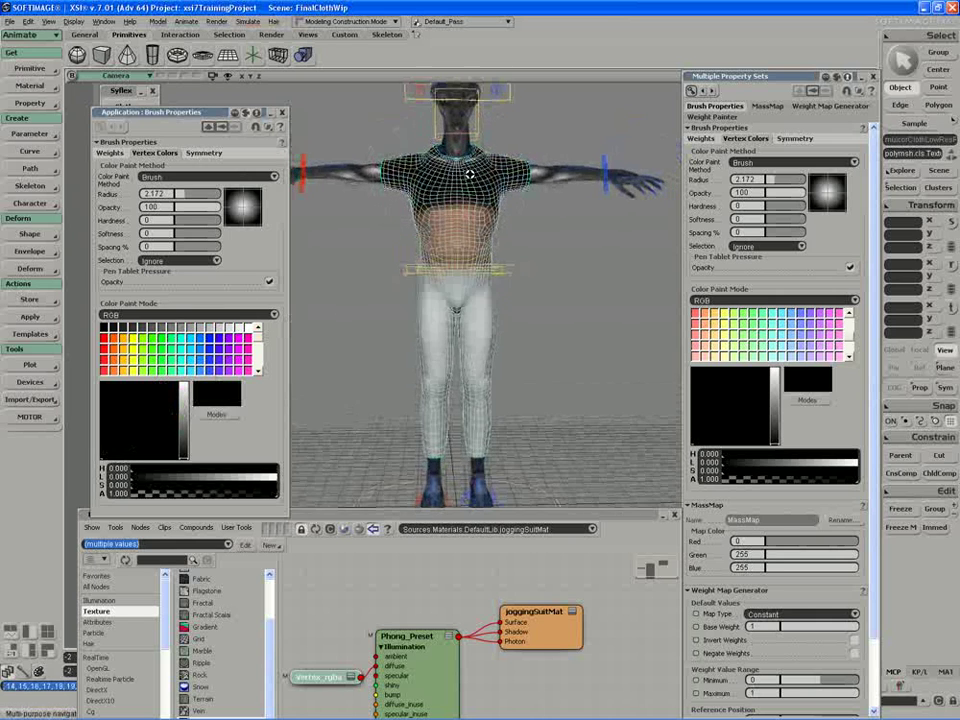
pyautogui.moveTo(465, 224); pyautogui.dragTo(467, 222)
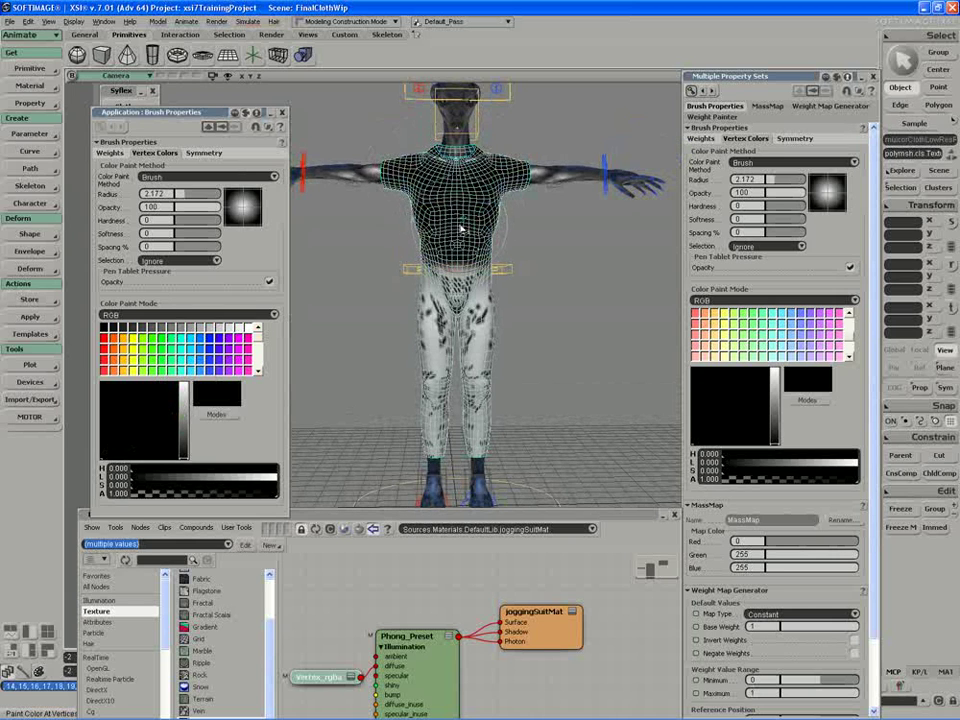
# - Paint the sides and back of the shirt black, including the shoulder area
pyautogui.press('s')
pyautogui.moveTo(440, 221); pyautogui.dragTo(510, 224, button='right')
pyautogui.moveTo(517, 215)
pyautogui.mouseDown()
pyautogui.moveTo(518, 205)
pyautogui.moveTo(510, 217)
pyautogui.moveTo(522, 218)
pyautogui.mouseUp()
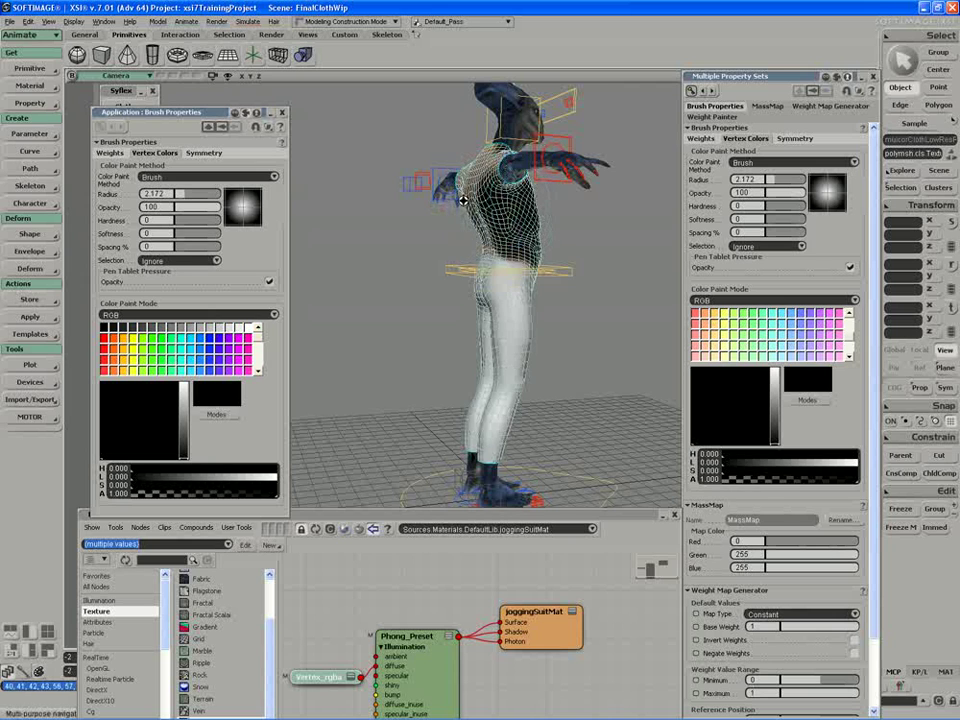
pyautogui.moveTo(465, 201); pyautogui.dragTo(499, 211, button='right')
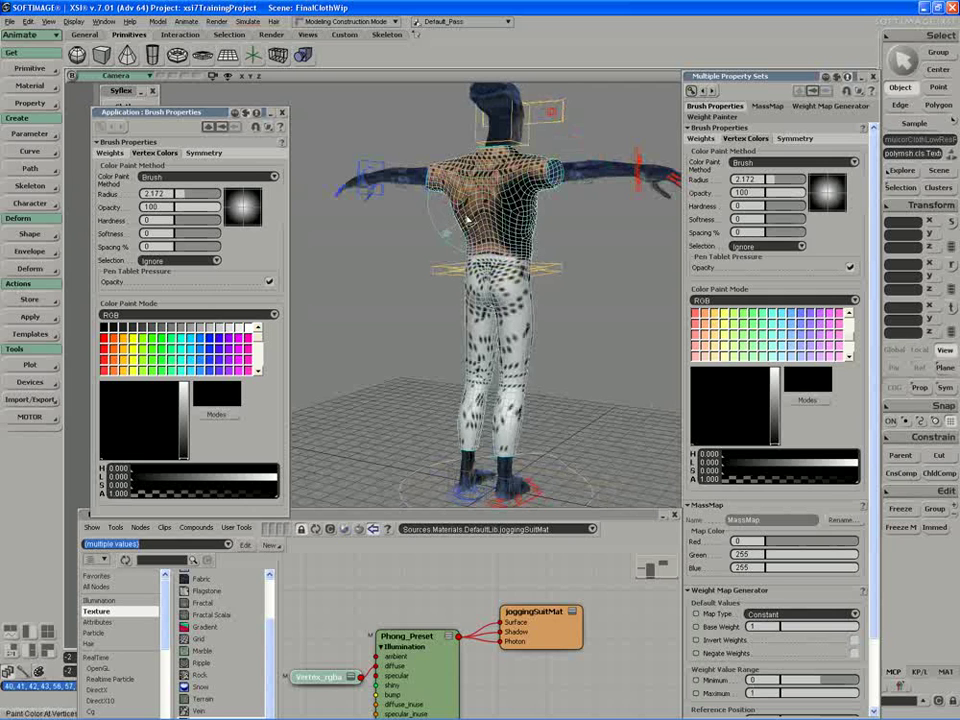
pyautogui.moveTo(468, 220); pyautogui.dragTo(455, 217)
pyautogui.moveTo(451, 172)
pyautogui.mouseDown()
pyautogui.moveTo(540, 173)
pyautogui.moveTo(482, 170)
pyautogui.mouseUp()
pyautogui.moveTo(497, 193)
pyautogui.mouseDown(button='right')
pyautogui.moveTo(501, 169)
pyautogui.moveTo(463, 181)
pyautogui.mouseUp(button='right')
pyautogui.moveTo(463, 181); pyautogui.dragTo(495, 304)
# - Reduce the brush radius to 0.244 and refine the black and white boundary across the back of the waist
pyautogui.moveTo(495, 304); pyautogui.dragTo(478, 304, button='middle')
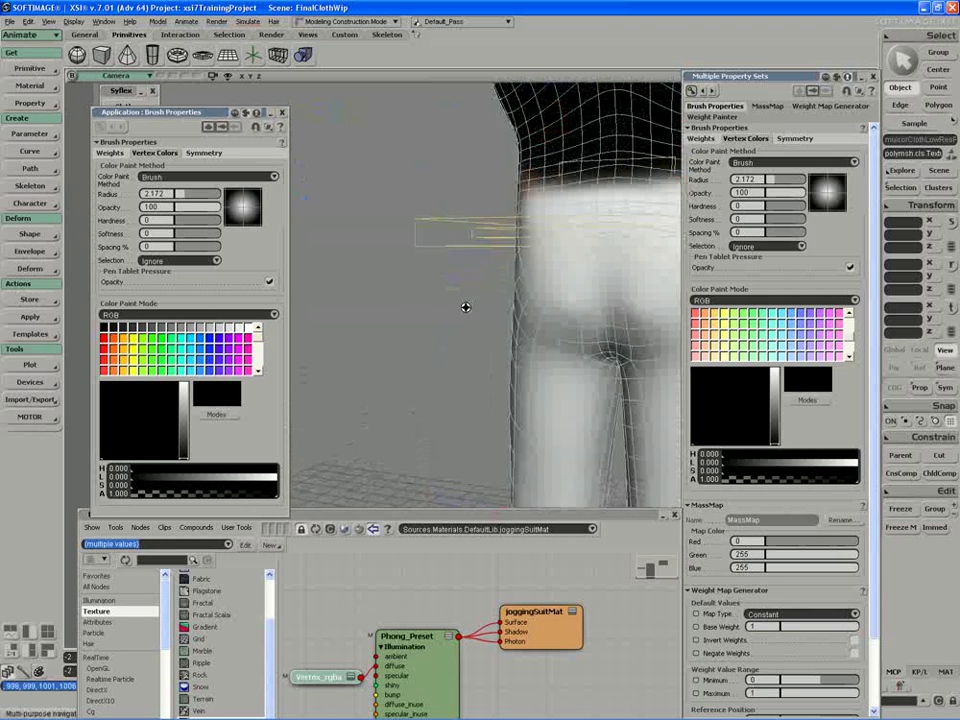
pyautogui.moveTo(478, 304); pyautogui.dragTo(456, 349)
pyautogui.moveTo(436, 225)
pyautogui.mouseDown(button='middle')
pyautogui.moveTo(471, 271)
pyautogui.moveTo(458, 270)
pyautogui.mouseUp(button='middle')
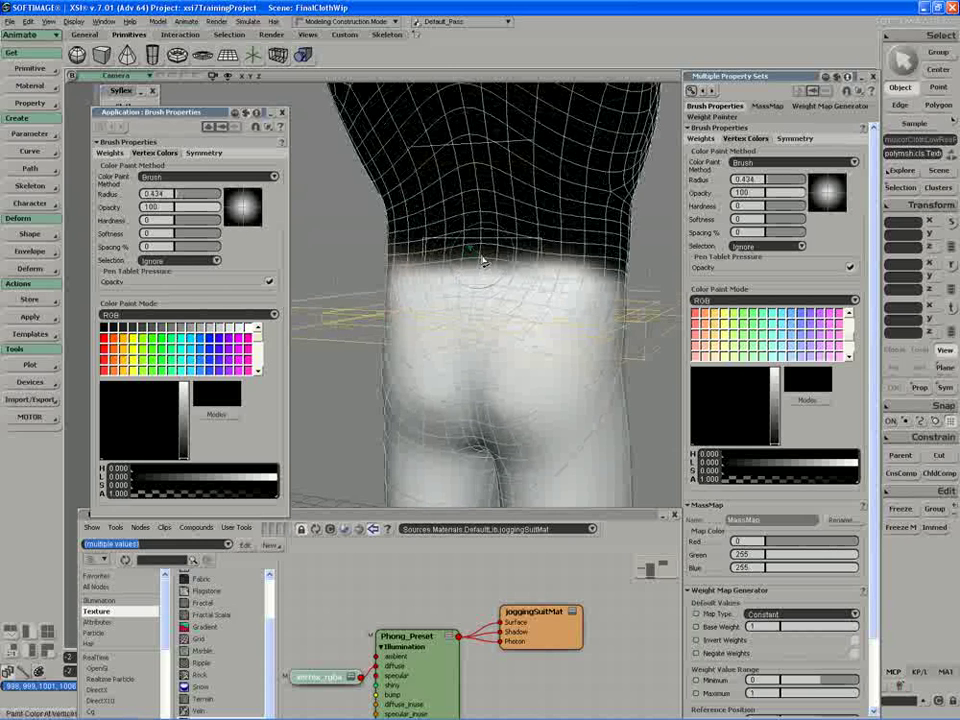
pyautogui.moveTo(480, 256); pyautogui.dragTo(410, 258)
pyautogui.hotkey('ctrl', 'z')
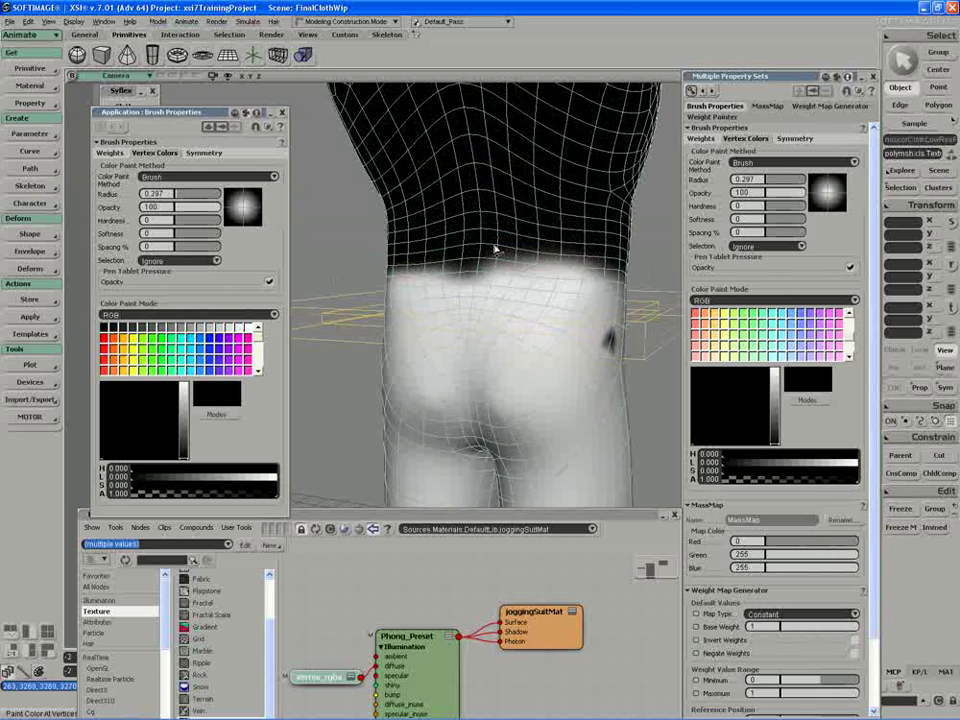
pyautogui.moveTo(562, 255); pyautogui.dragTo(603, 257)
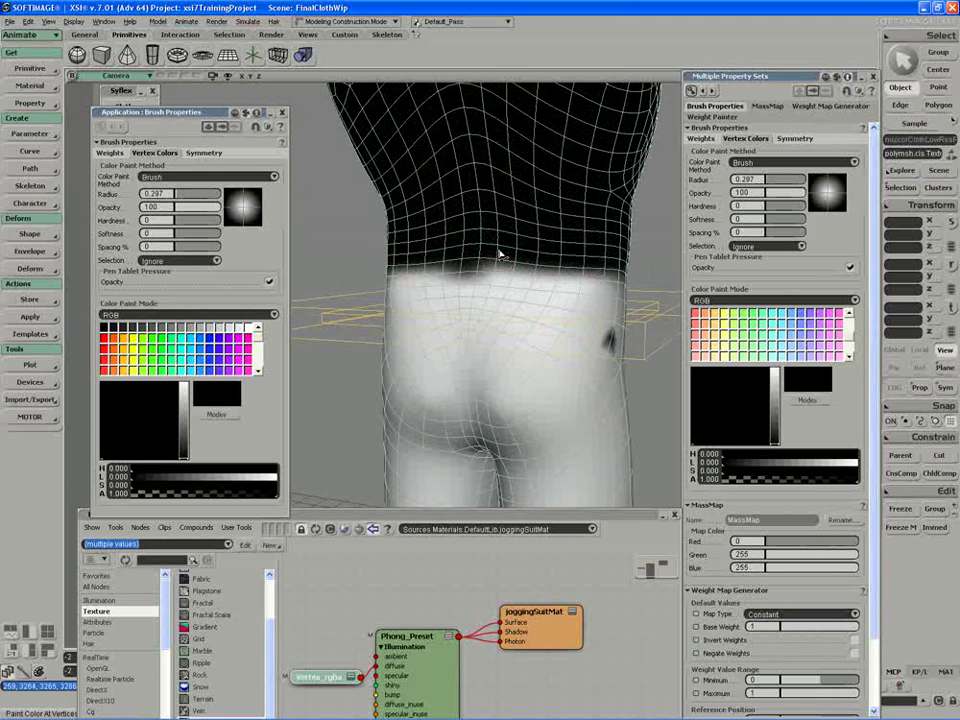
pyautogui.hotkey('ctrl', 'z')
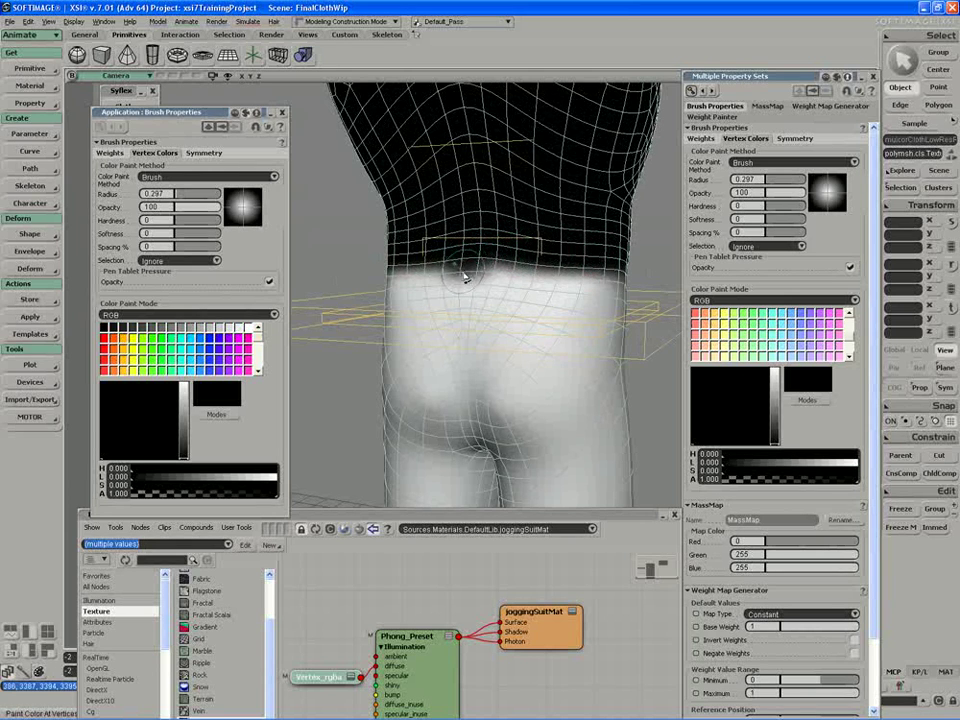
pyautogui.click(251, 330)
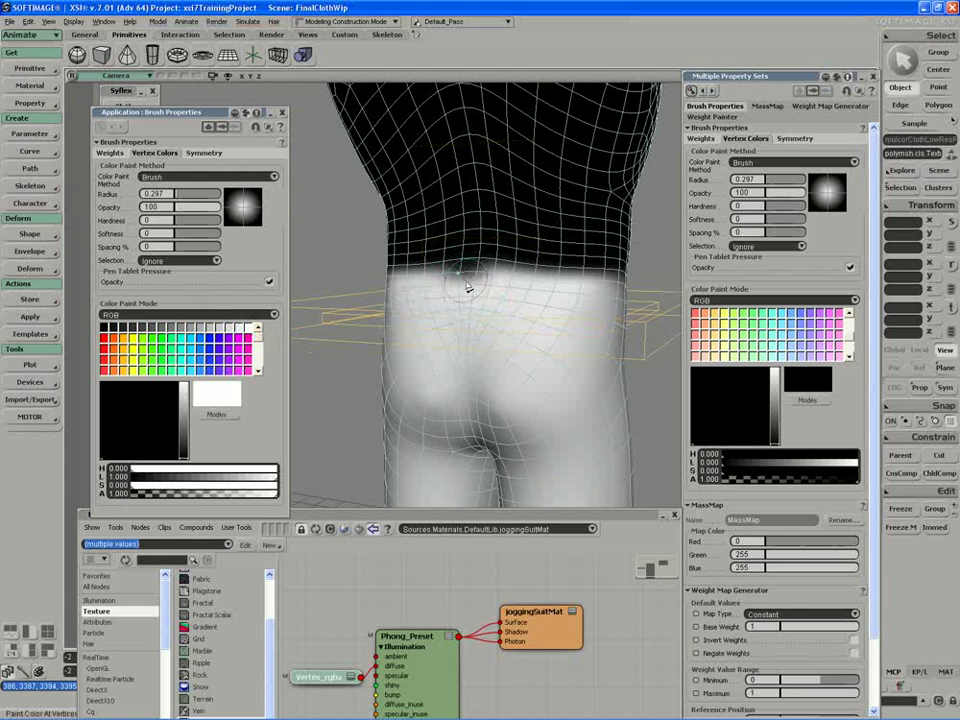
pyautogui.moveTo(465, 287); pyautogui.dragTo(463, 287, button='middle')
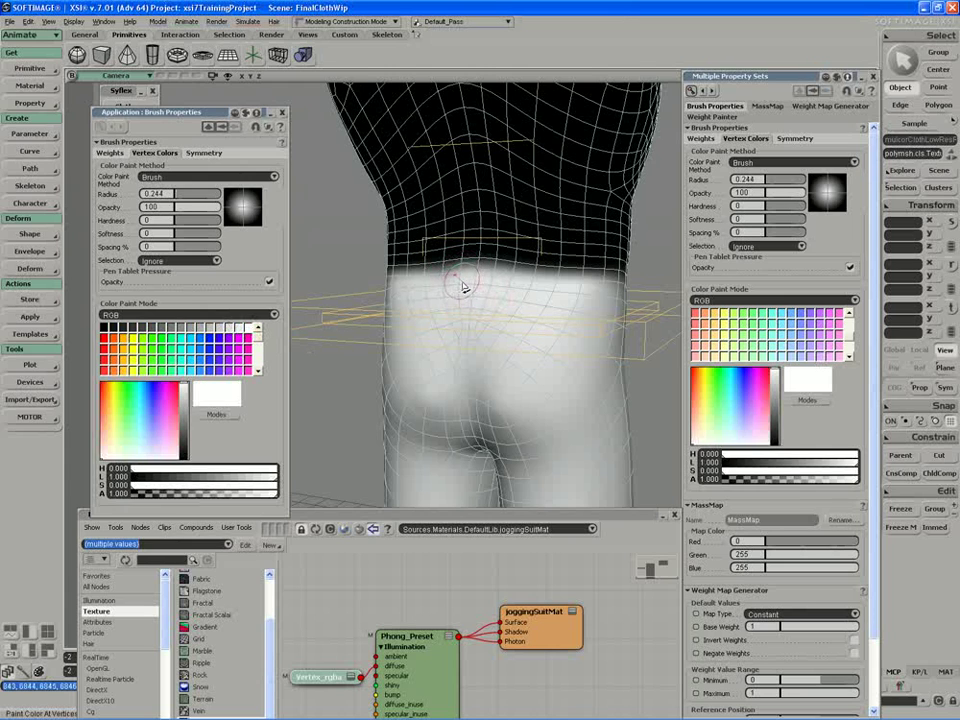
# - Switch back to black and fill the shirt's lower edge along the first side and front of the waist
pyautogui.click(106, 329)
pyautogui.press('s')
pyautogui.moveTo(581, 239)
pyautogui.mouseDown(button='right')
pyautogui.moveTo(517, 239)
pyautogui.moveTo(479, 223)
pyautogui.mouseUp(button='right')
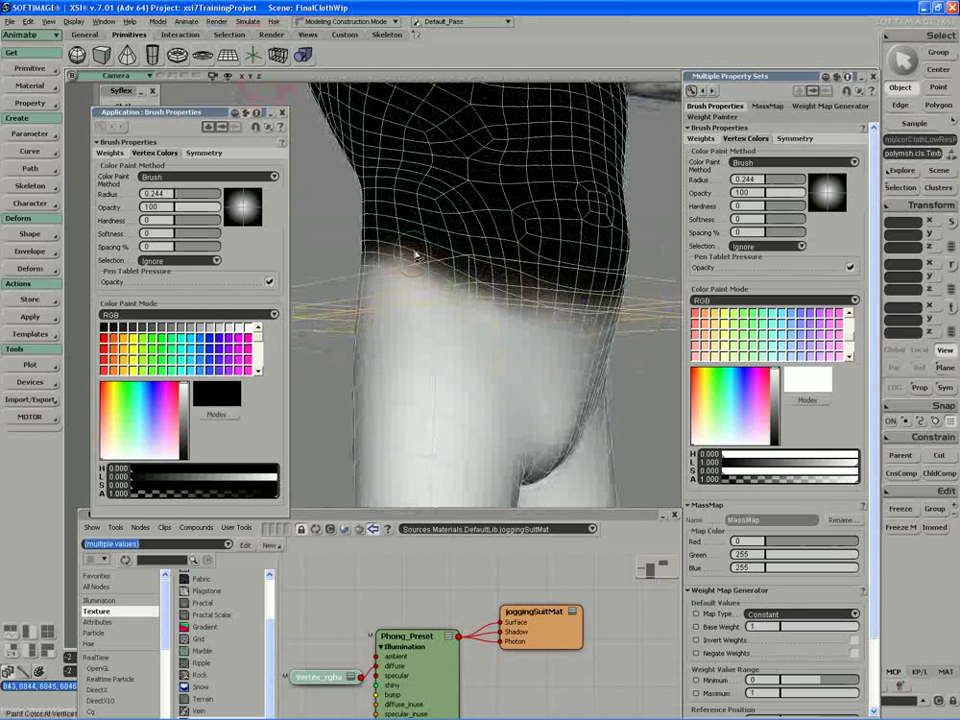
pyautogui.moveTo(413, 259)
pyautogui.mouseDown()
pyautogui.moveTo(394, 249)
pyautogui.moveTo(411, 266)
pyautogui.mouseUp()
pyautogui.press('s')
pyautogui.moveTo(411, 266); pyautogui.dragTo(390, 231, button='right')
pyautogui.moveTo(390, 229)
pyautogui.mouseDown()
pyautogui.moveTo(393, 214)
pyautogui.moveTo(453, 254)
pyautogui.moveTo(579, 265)
pyautogui.mouseUp()
# - Fill the unpainted brown area above the opposite hip with black down to the waistline
pyautogui.press('s')
pyautogui.moveTo(579, 265); pyautogui.dragTo(424, 257, button='right')
pyautogui.moveTo(425, 258)
pyautogui.mouseDown(button='middle')
pyautogui.moveTo(458, 234)
pyautogui.moveTo(454, 221)
pyautogui.moveTo(409, 237)
pyautogui.mouseUp(button='middle')
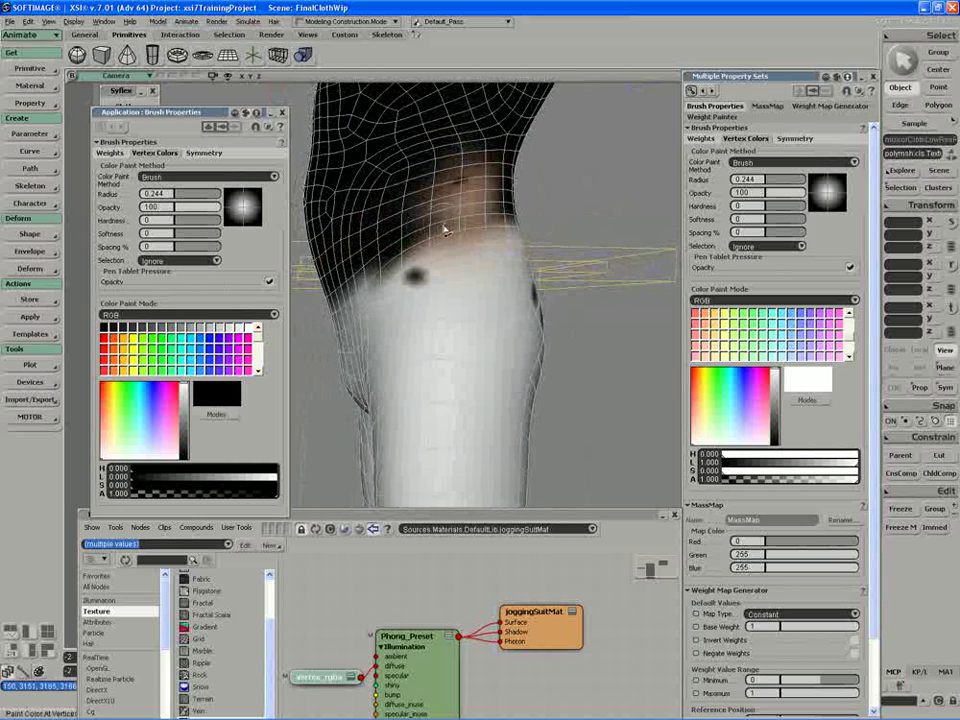
pyautogui.moveTo(481, 185); pyautogui.dragTo(468, 193, button='middle')
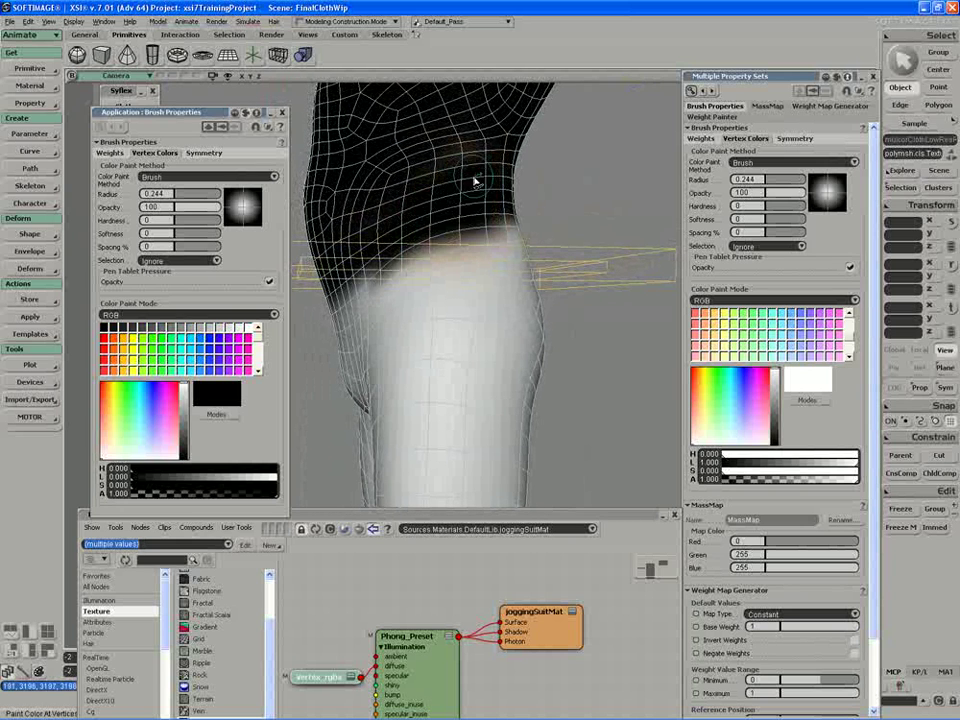
pyautogui.moveTo(455, 174); pyautogui.dragTo(437, 165)
pyautogui.moveTo(437, 165); pyautogui.dragTo(430, 185, button='middle')
# - Touch up the trouser edge along the hip with white and close the floating brush properties
pyautogui.moveTo(381, 270)
pyautogui.mouseDown(button='middle')
pyautogui.moveTo(405, 265)
pyautogui.moveTo(413, 300)
pyautogui.mouseUp(button='middle')
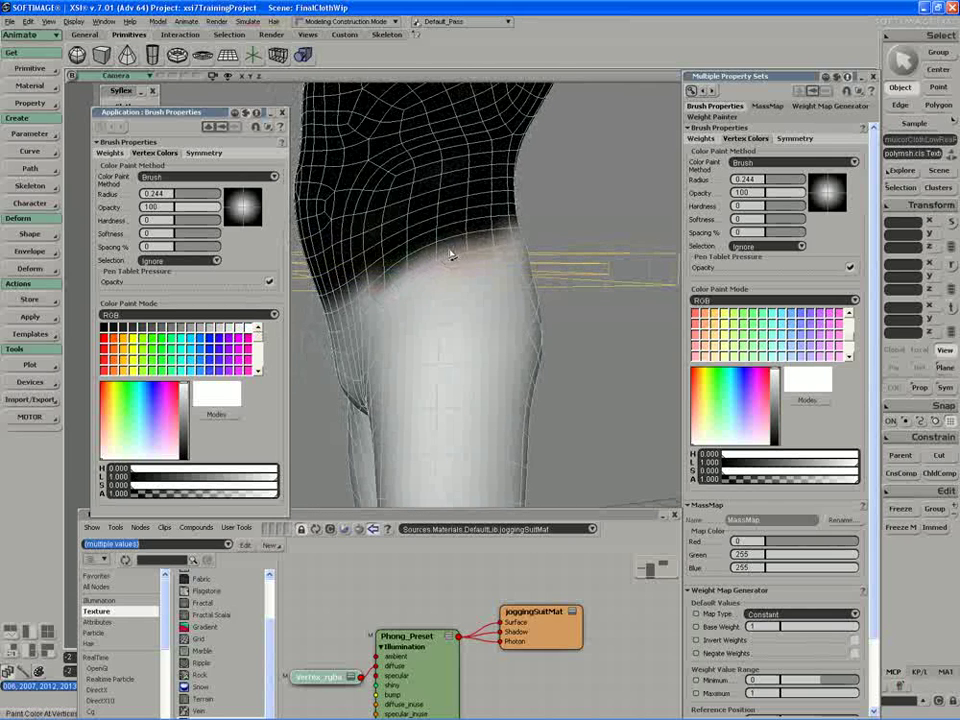
pyautogui.moveTo(508, 243); pyautogui.dragTo(425, 232, button='middle')
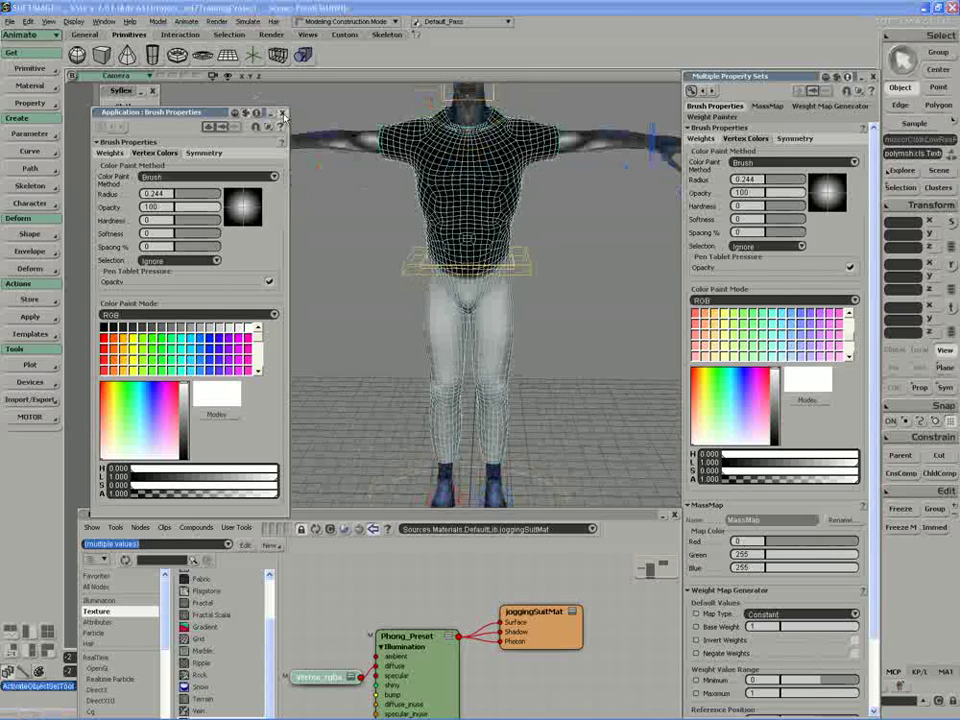
pyautogui.click(283, 116)
pyautogui.moveTo(408, 310)
pyautogui.mouseDown(button='middle')
pyautogui.moveTo(397, 265)
pyautogui.moveTo(443, 219)
pyautogui.mouseUp(button='middle')
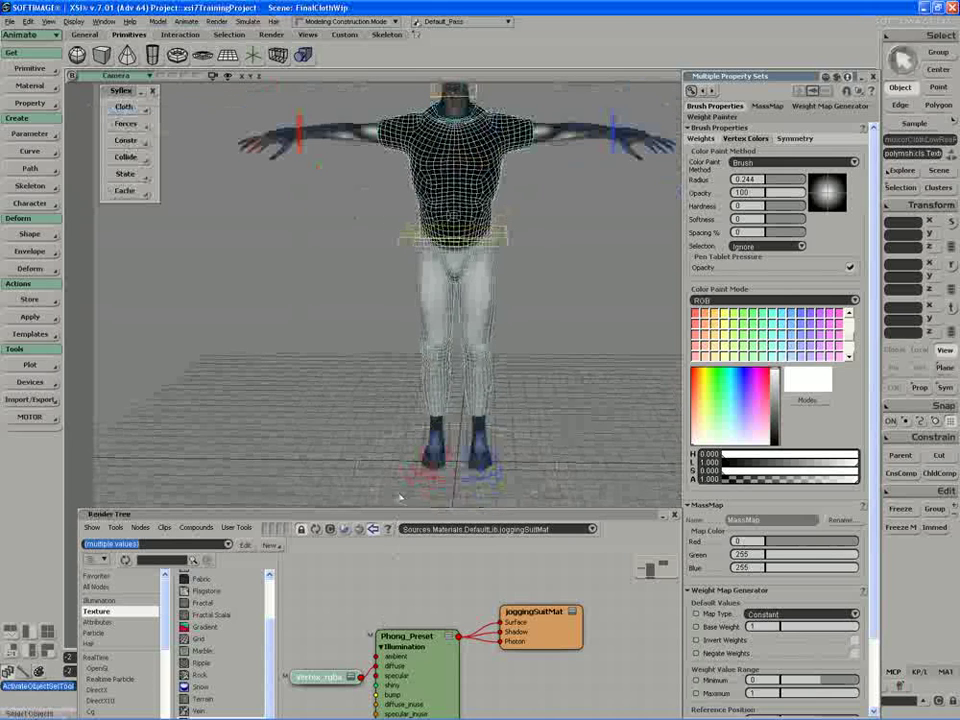